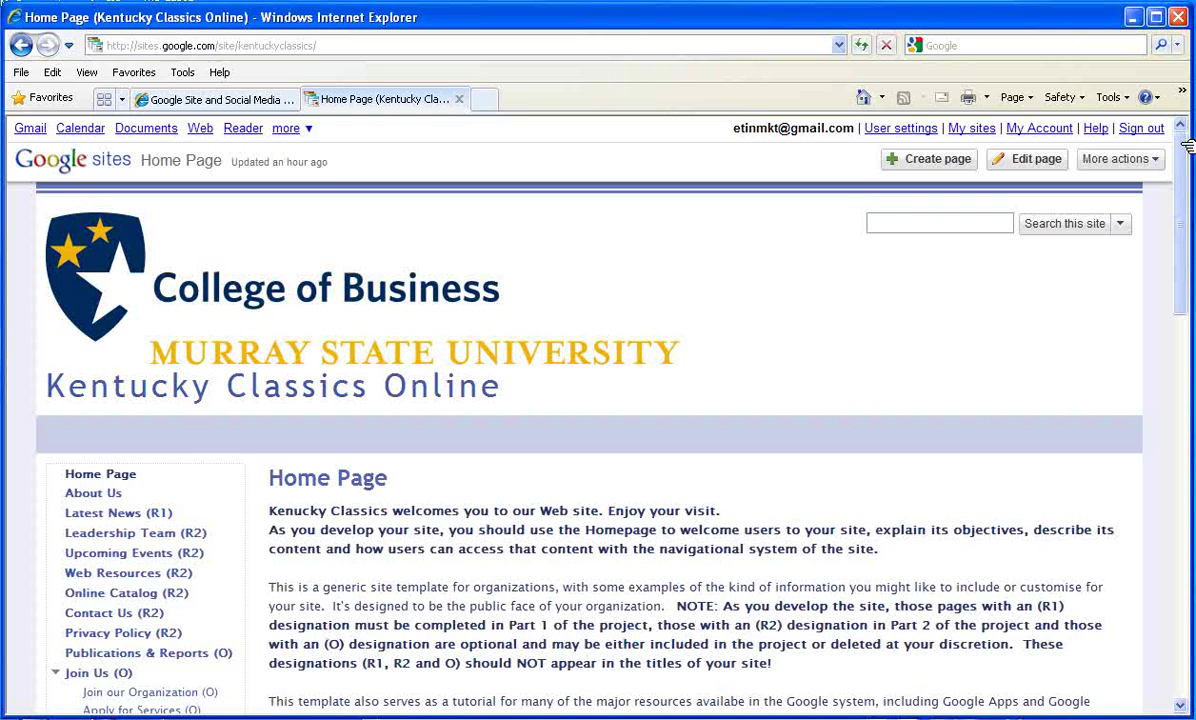
- Copy the Kentucky Classics site's web address from the address bar
click(300, 46)
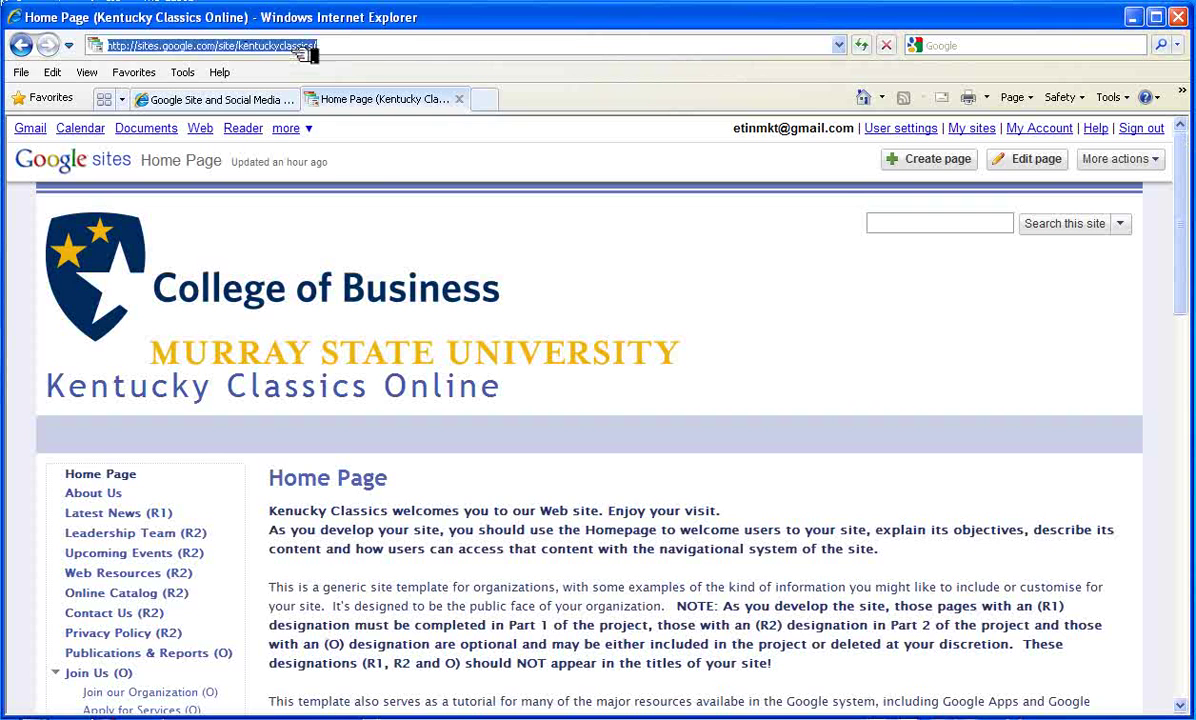
right_click(300, 51)
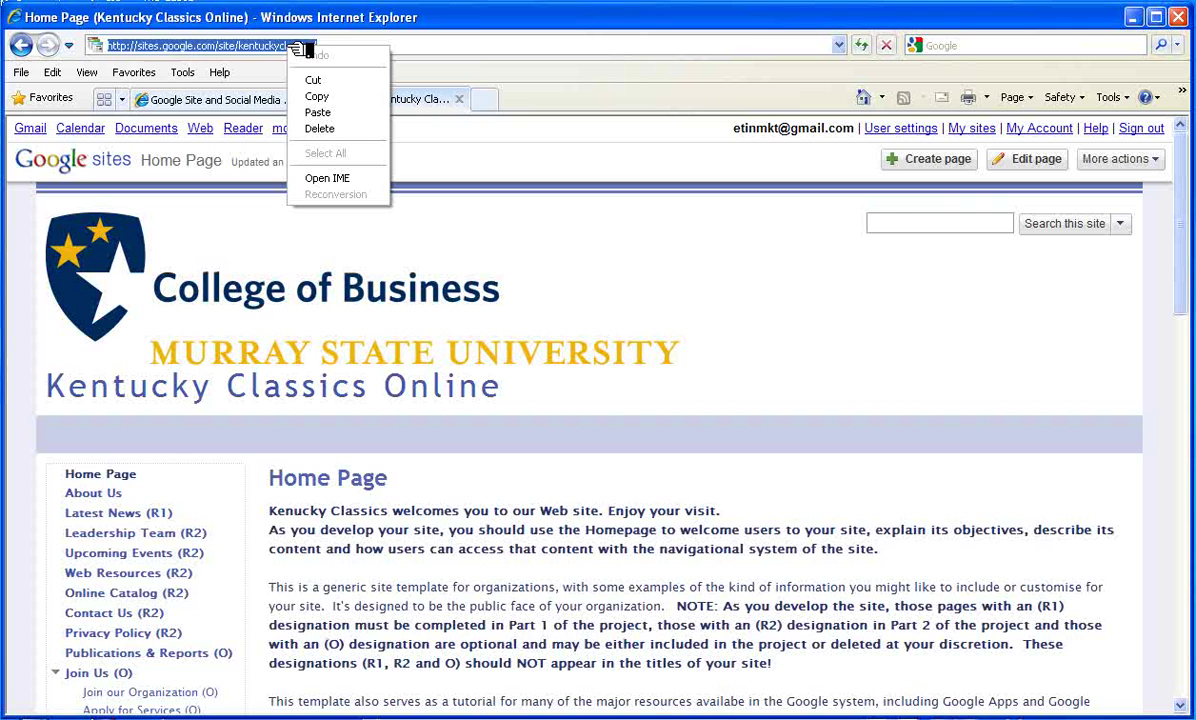
click(316, 96)
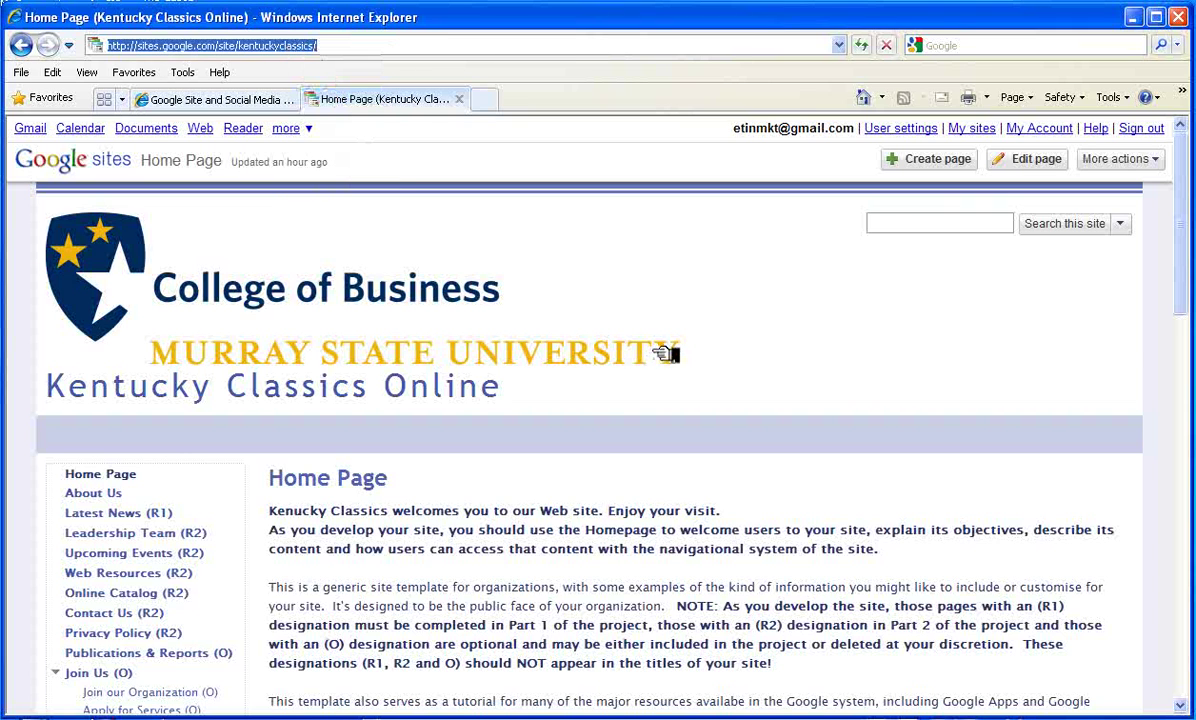
- Open the site's General settings through More actions > Manage site to reach the verification fields
click(1140, 159)
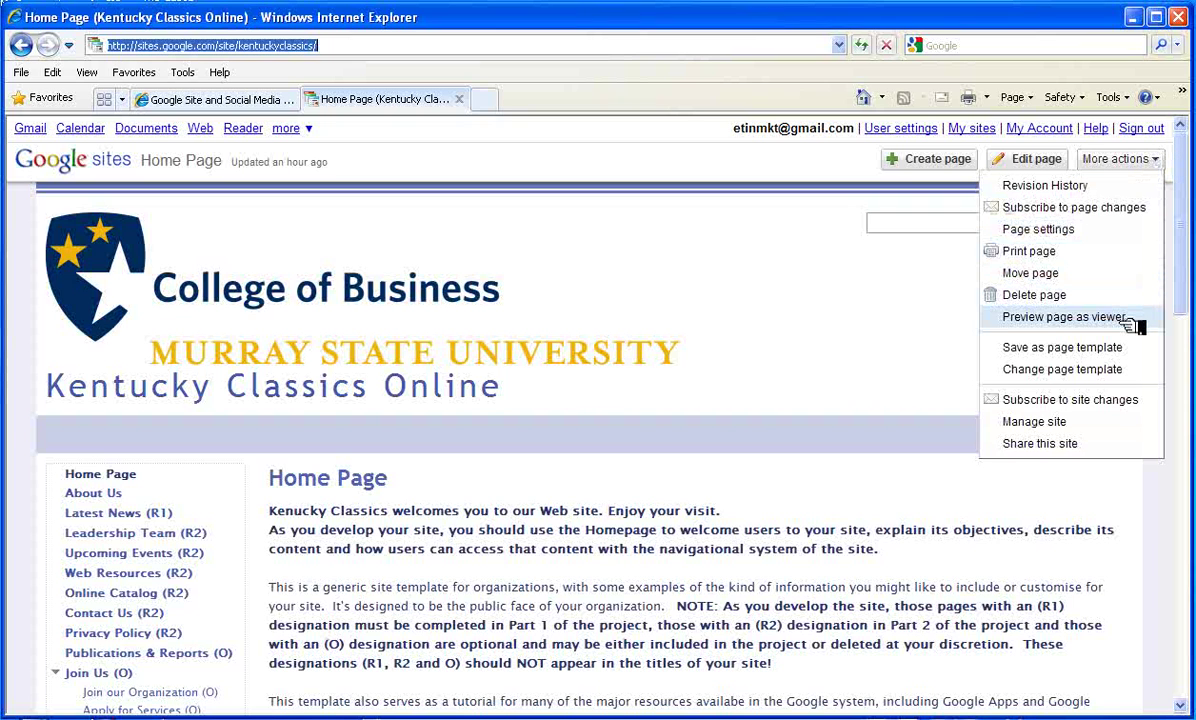
click(1065, 422)
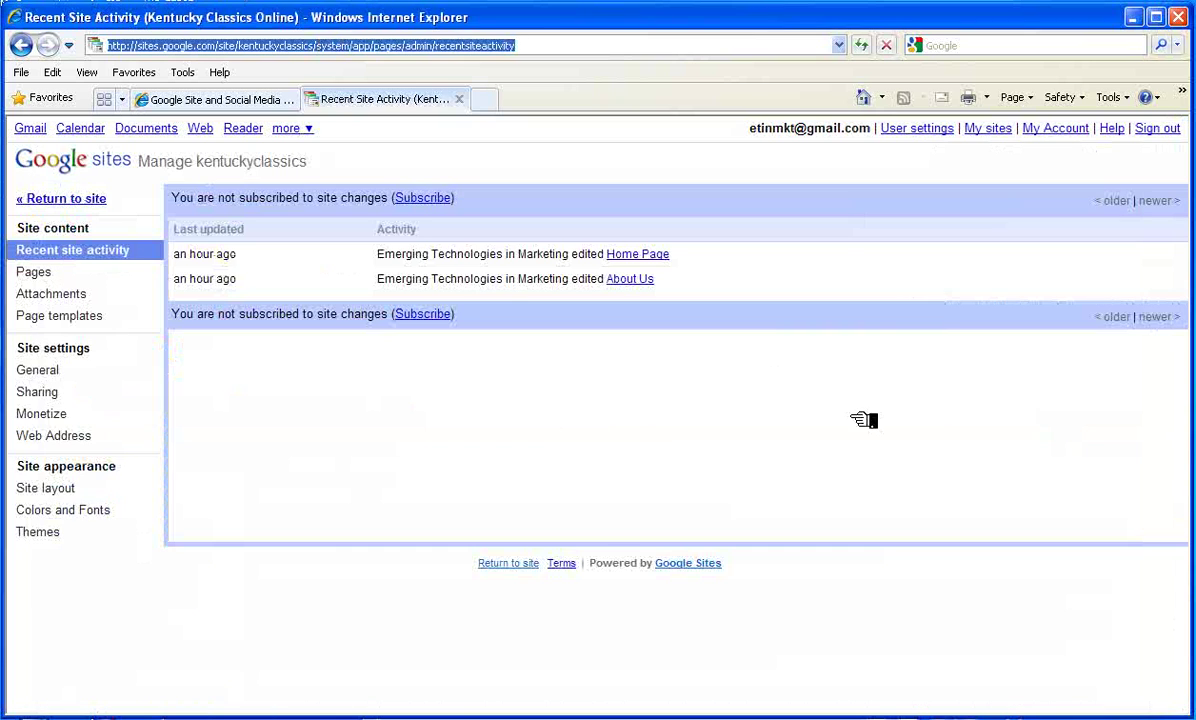
click(40, 371)
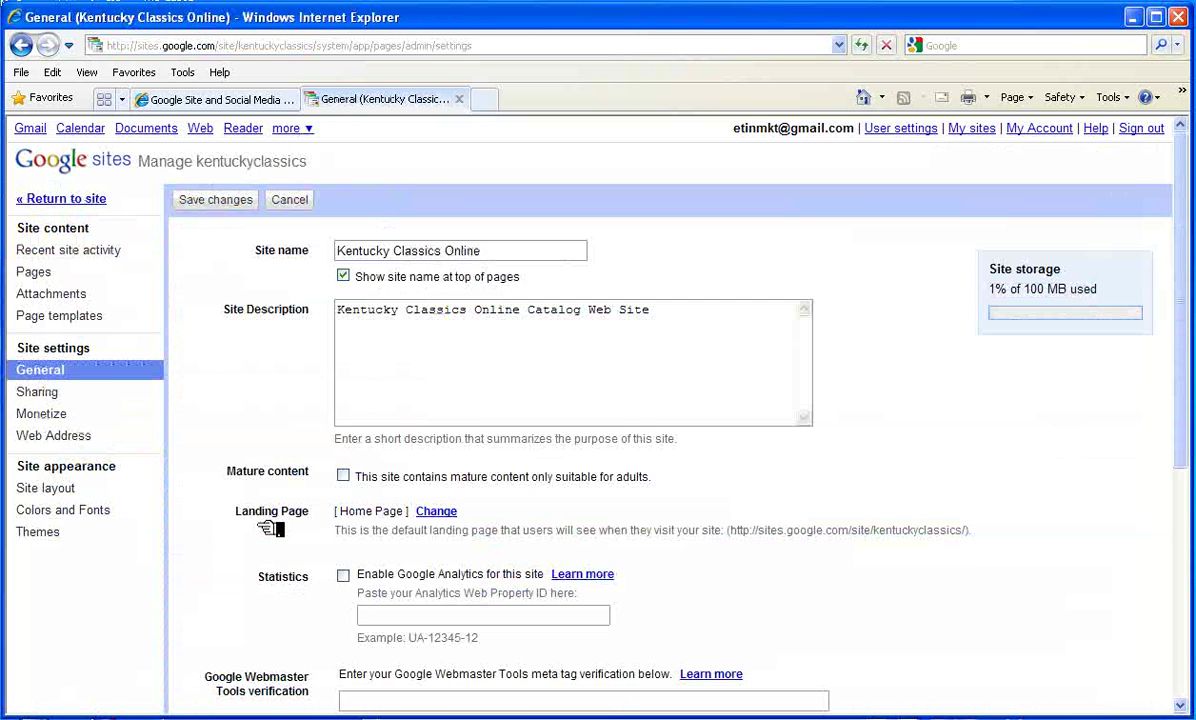
scroll(762, 568, down, 3)
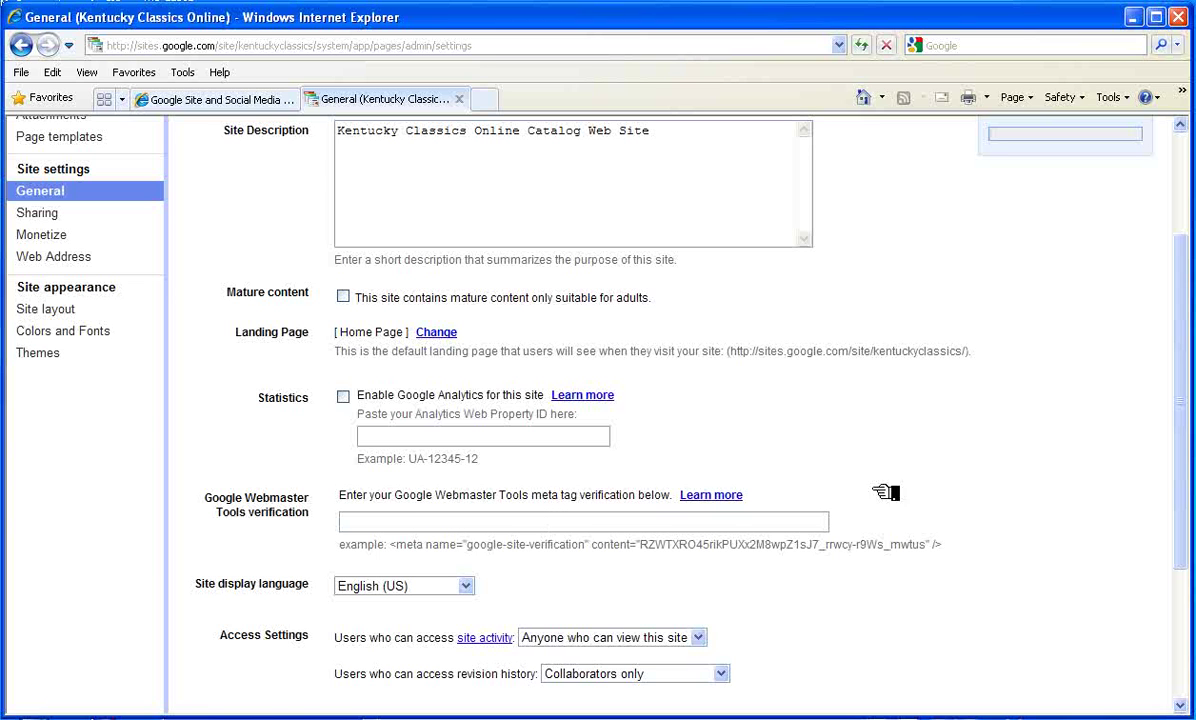
scroll(932, 452, up, 2)
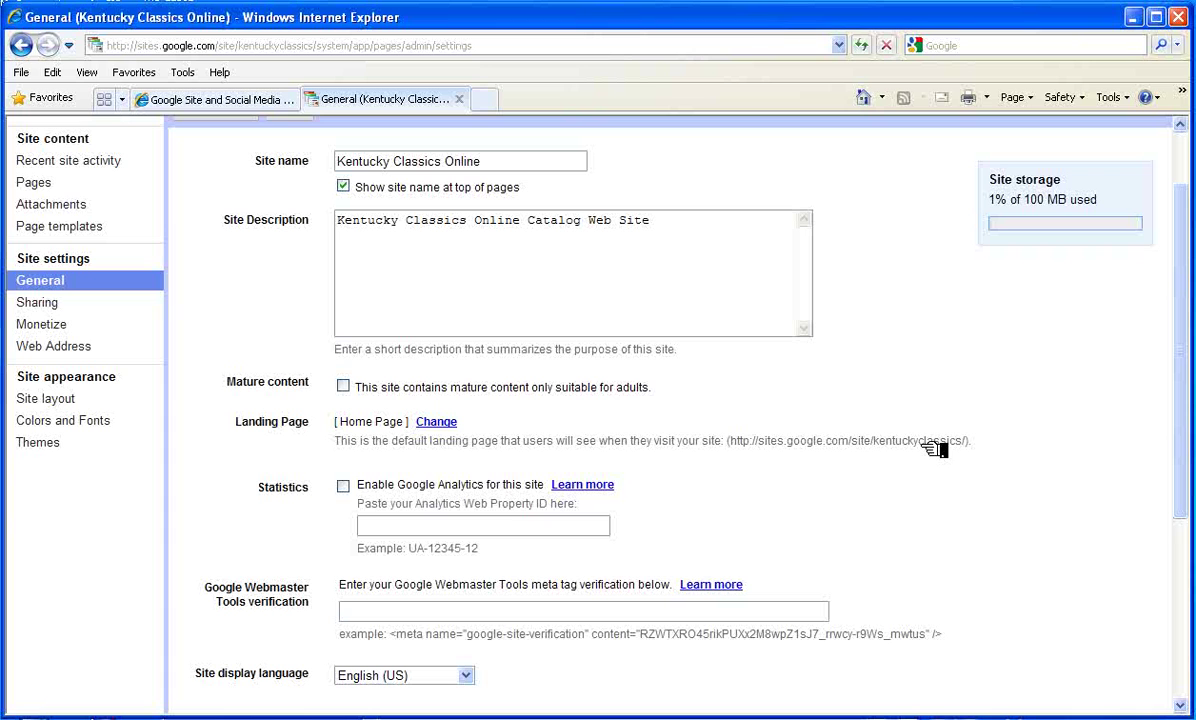
scroll(934, 450, up, 2)
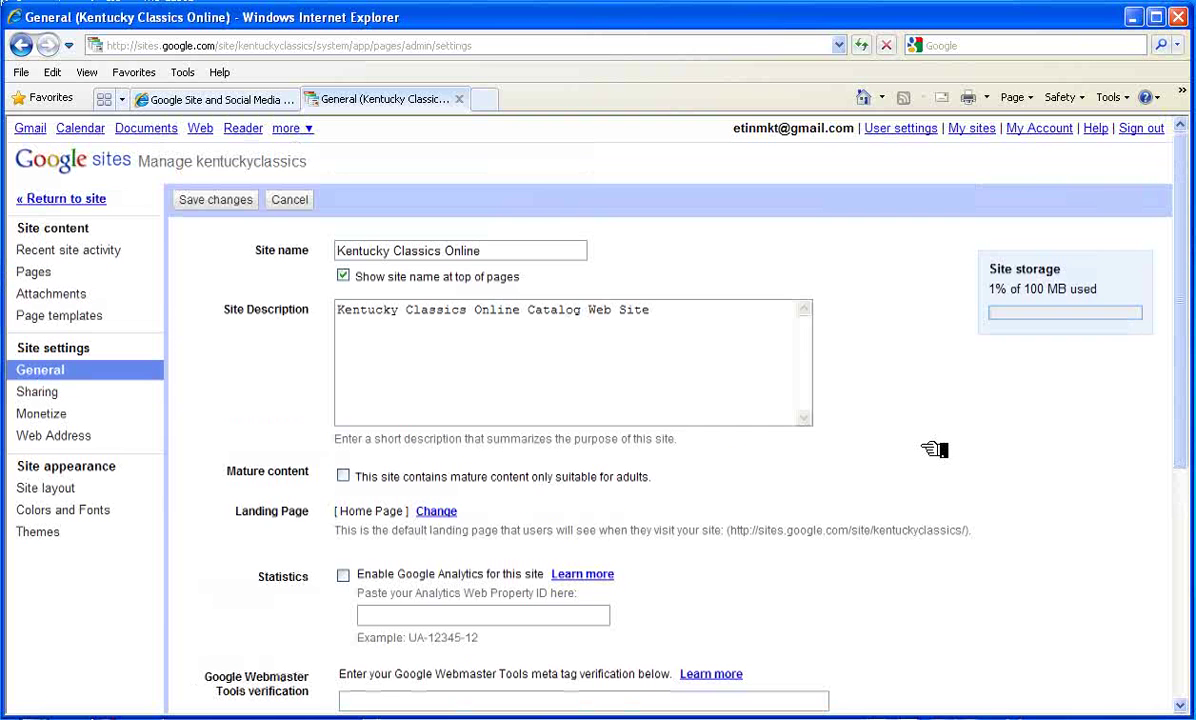
- Go from the Google account overview's My products list to Webmaster Tools
click(1057, 130)
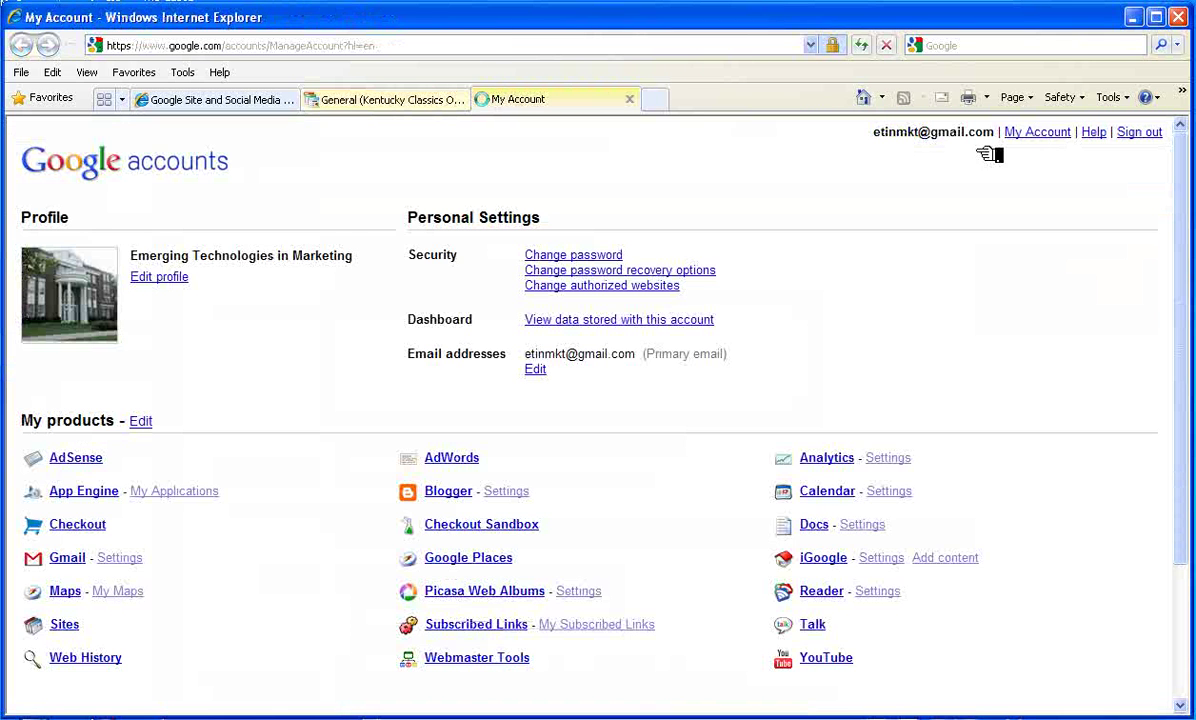
scroll(683, 322, down, 3)
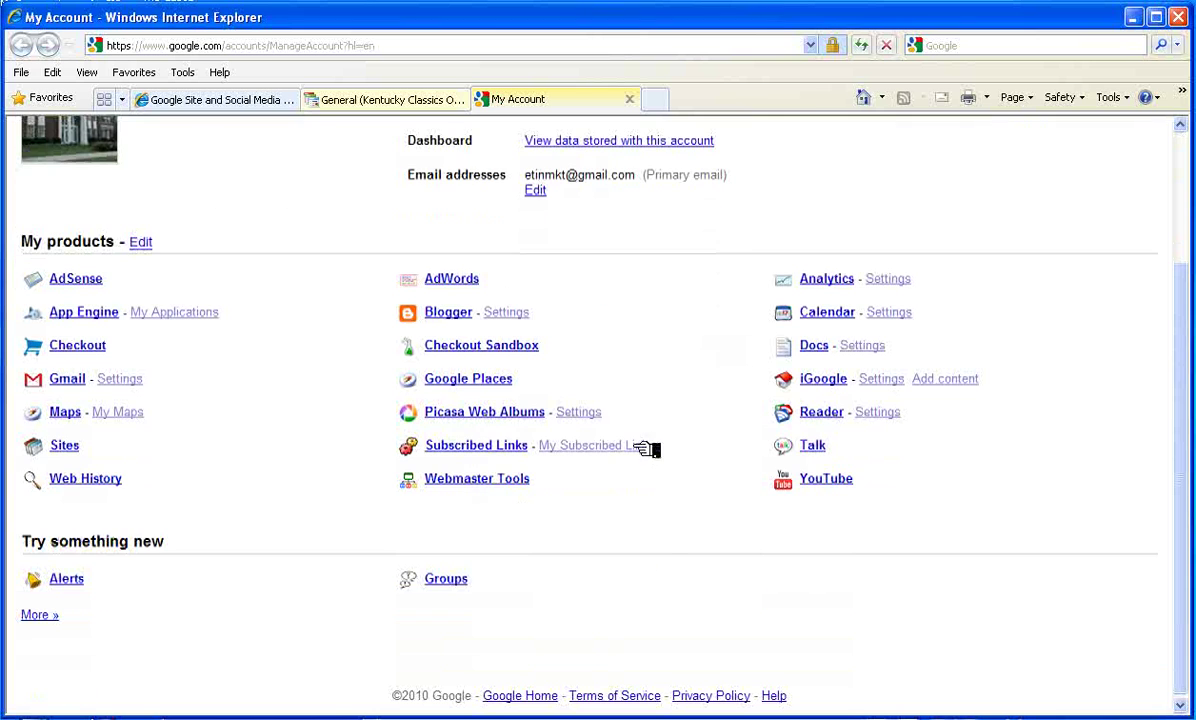
click(497, 480)
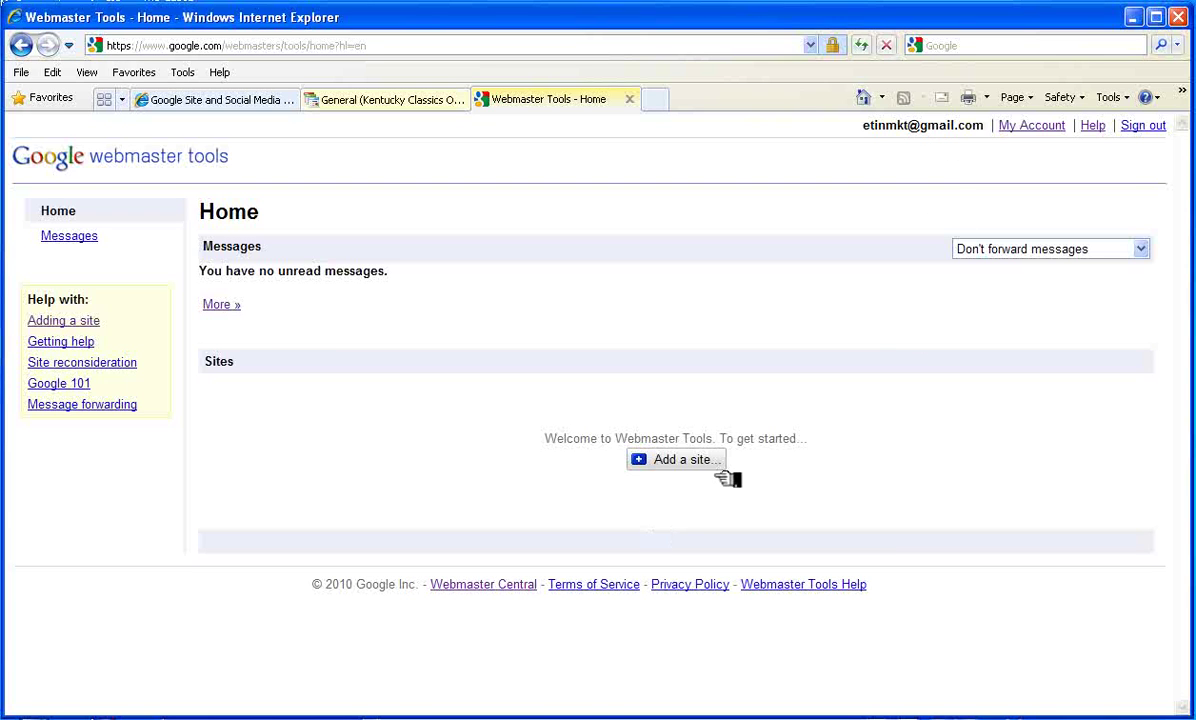
click(689, 460)
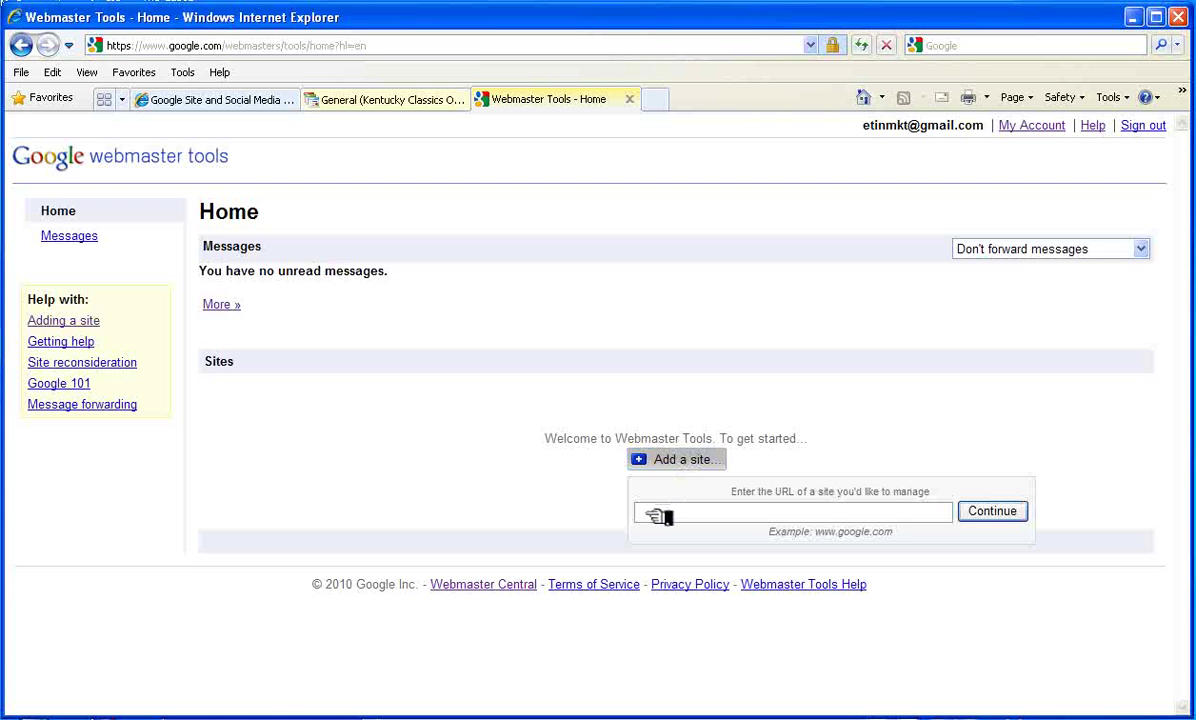
key(ctrl+v)
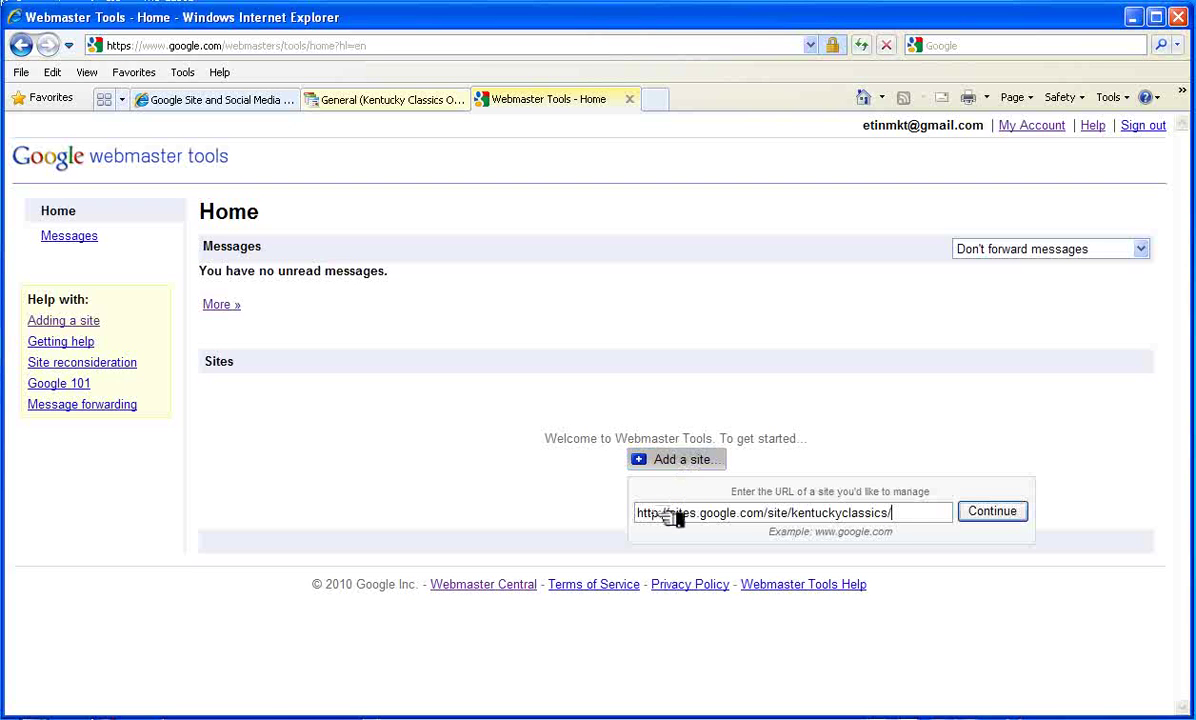
click(1004, 511)
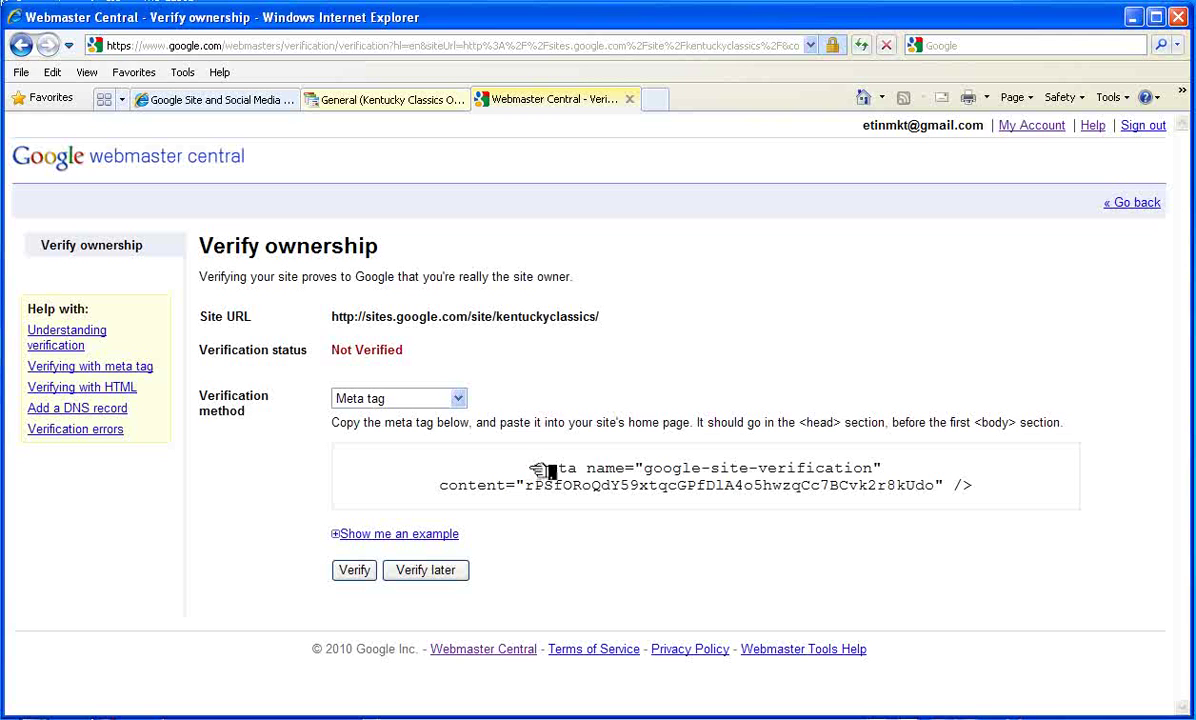
- Copy the full verification meta tag from the Verify ownership page
drag(535, 470, 985, 482)
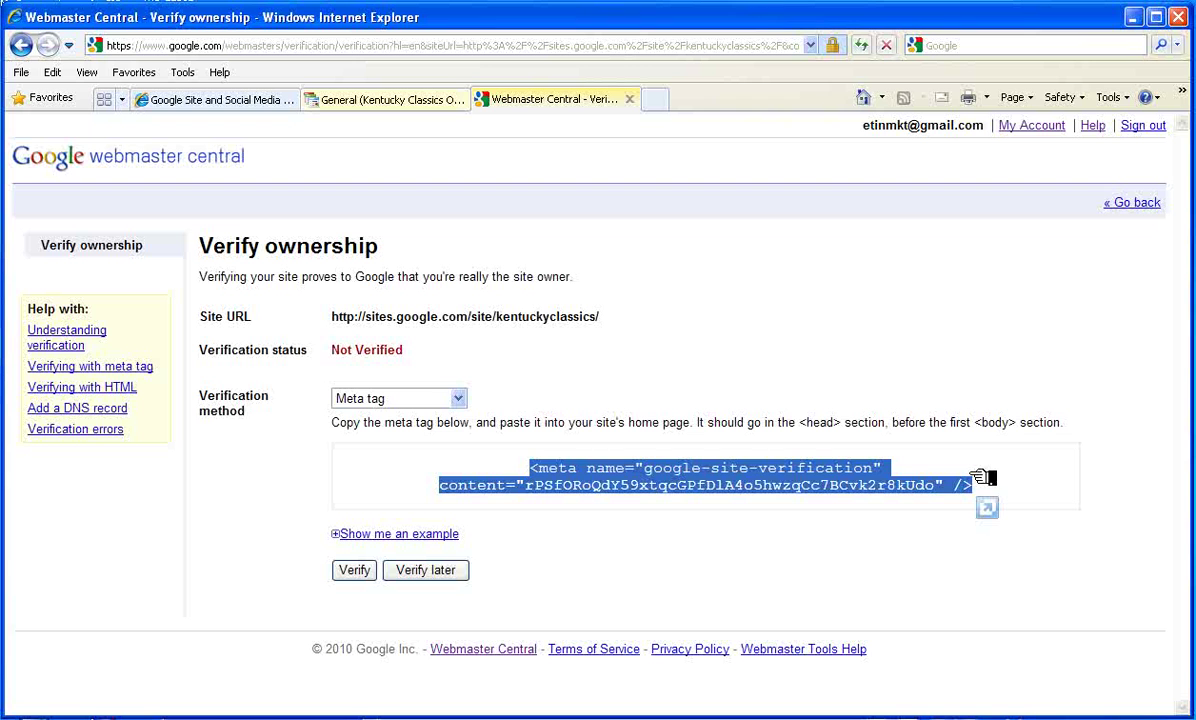
right_click(808, 472)
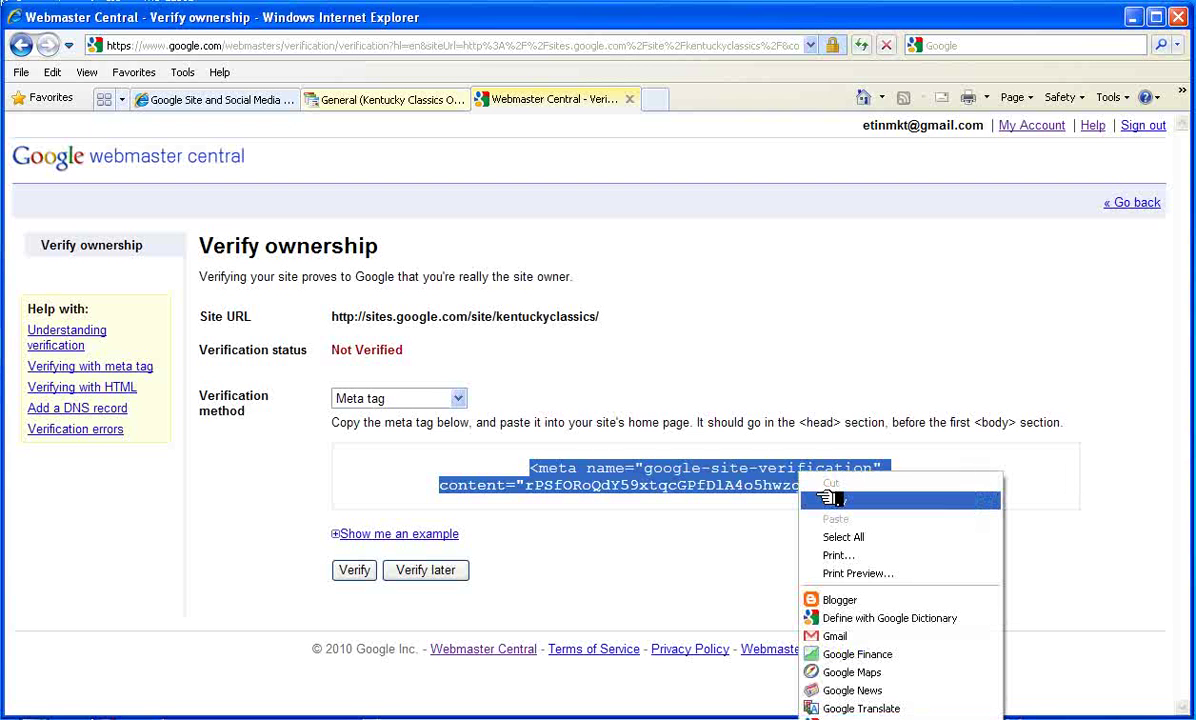
click(835, 488)
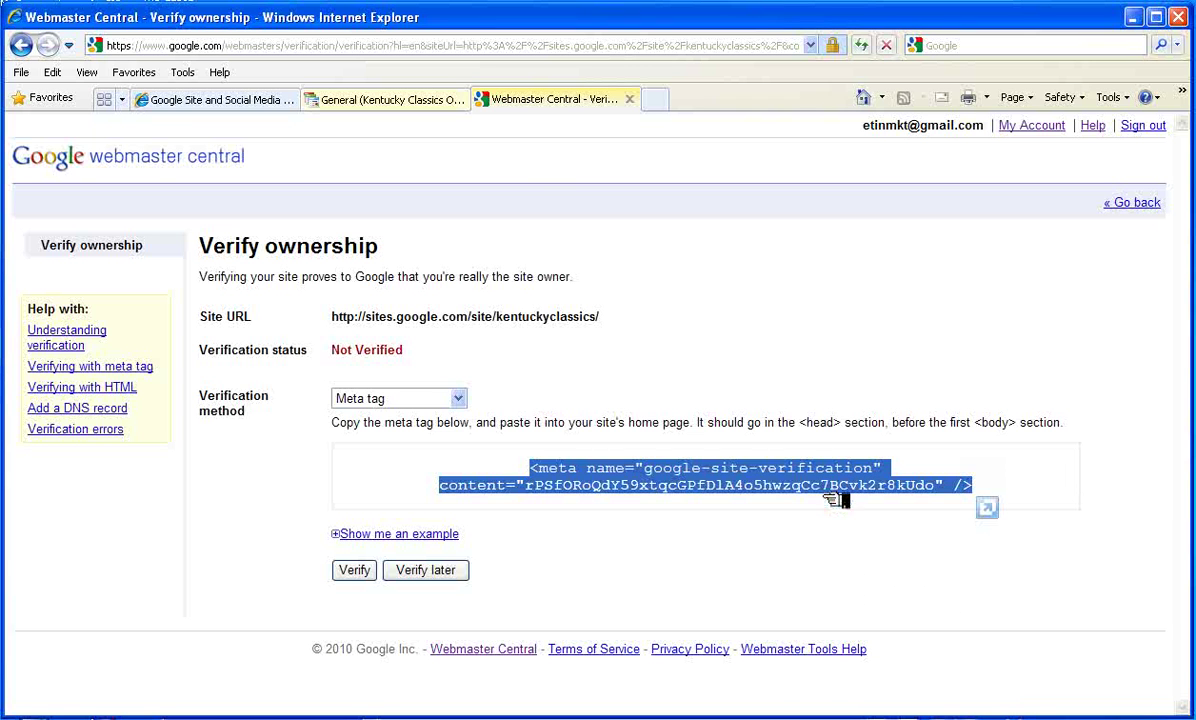
- Paste the Webmaster Tools meta tag into the site's verification field in General settings
click(387, 100)
scroll(395, 585, down, 3)
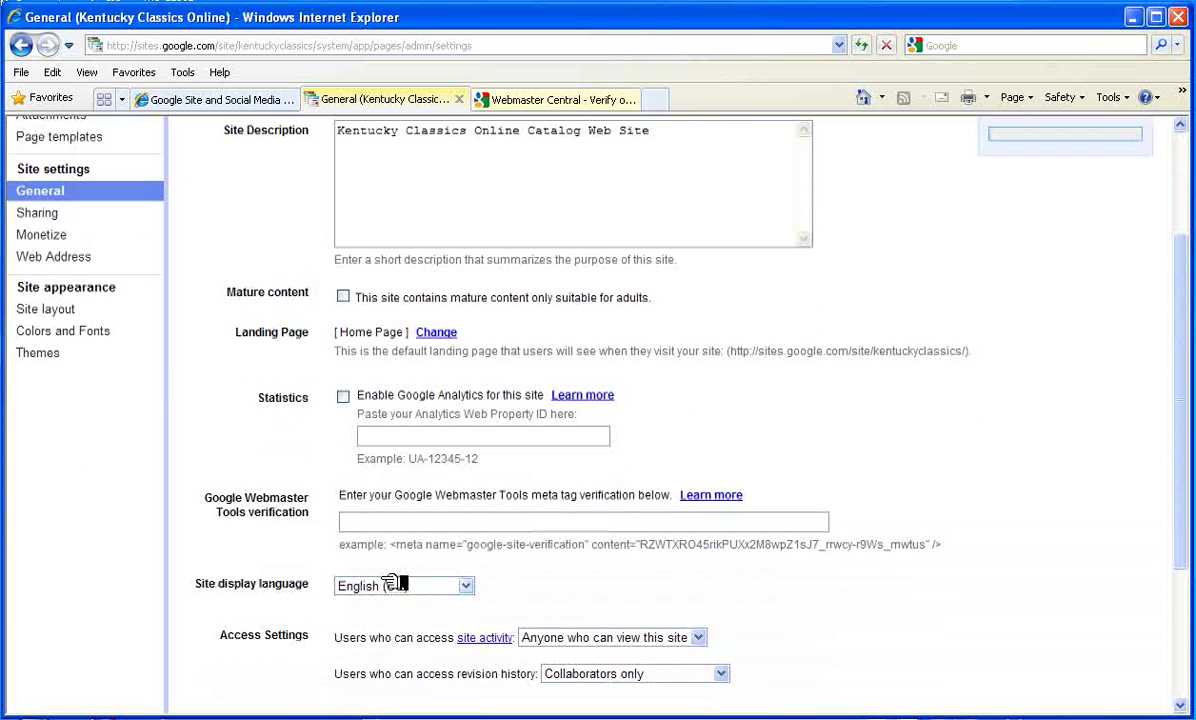
right_click(370, 527)
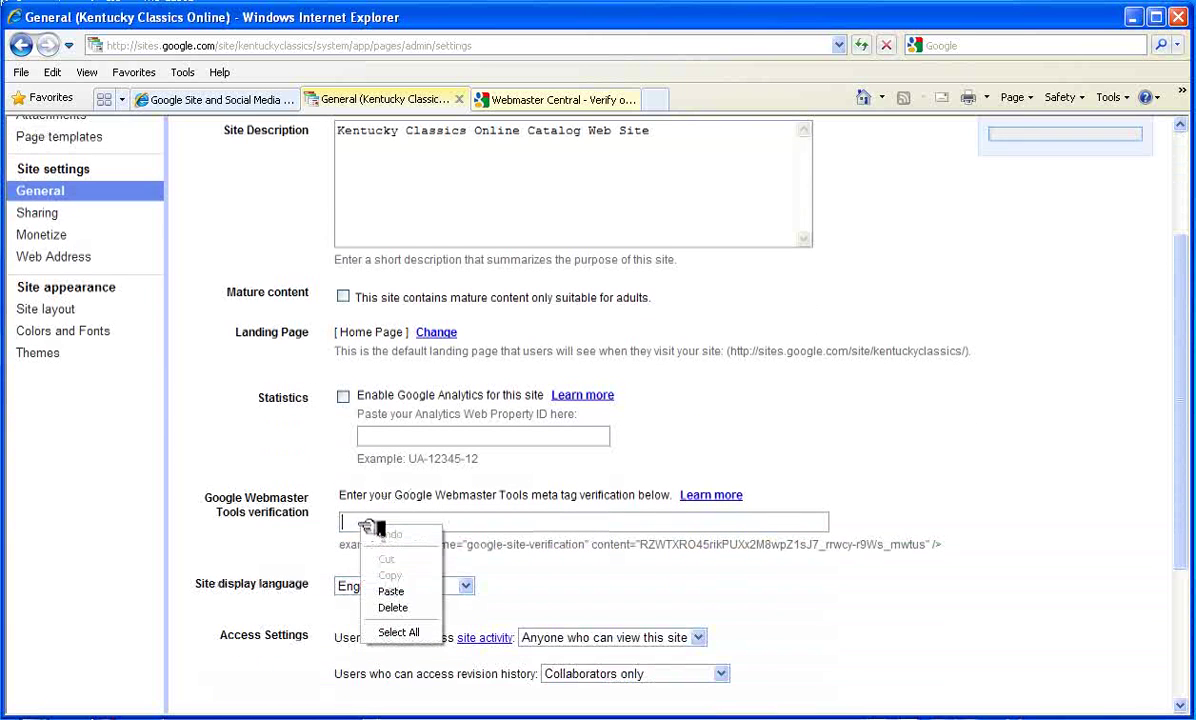
click(410, 592)
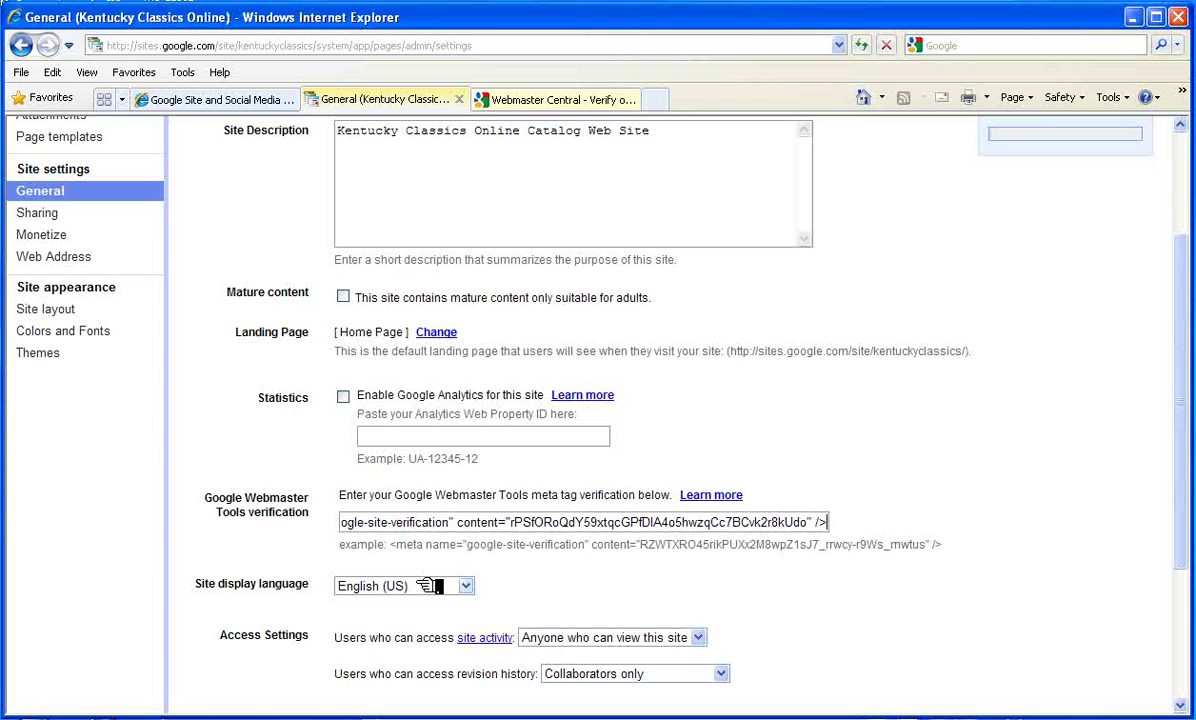
key(Home)
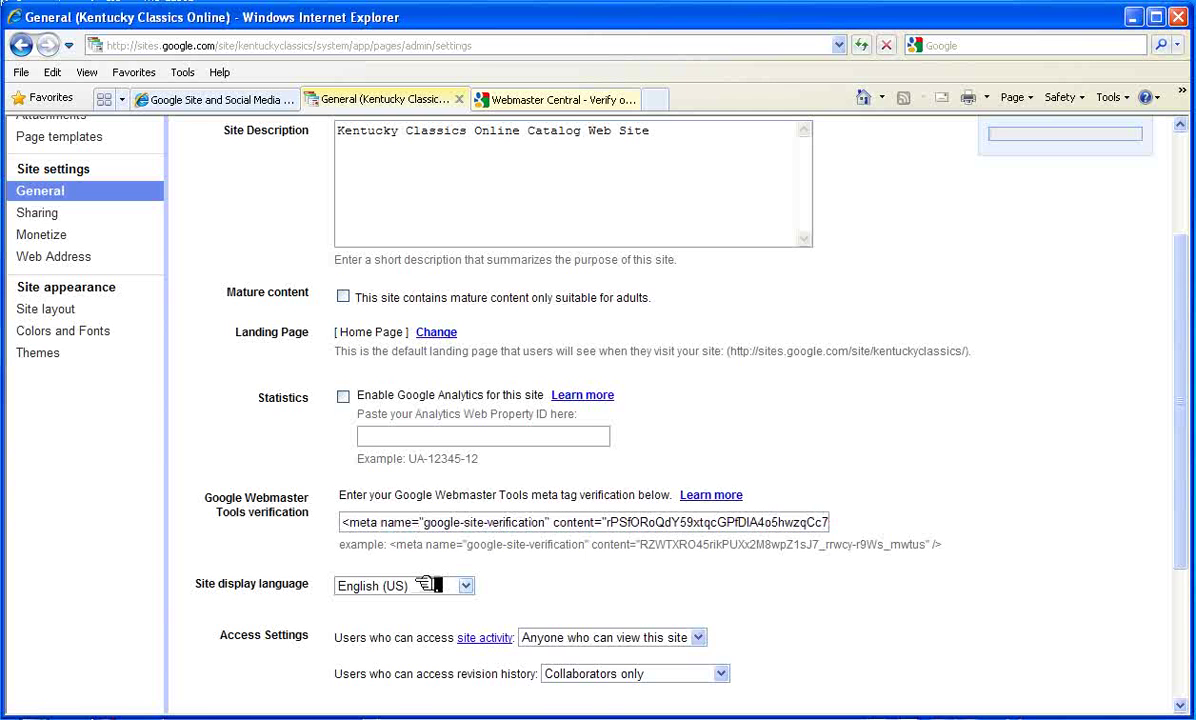
- Save the site settings and return to the Verify ownership page
scroll(494, 313, up, 3)
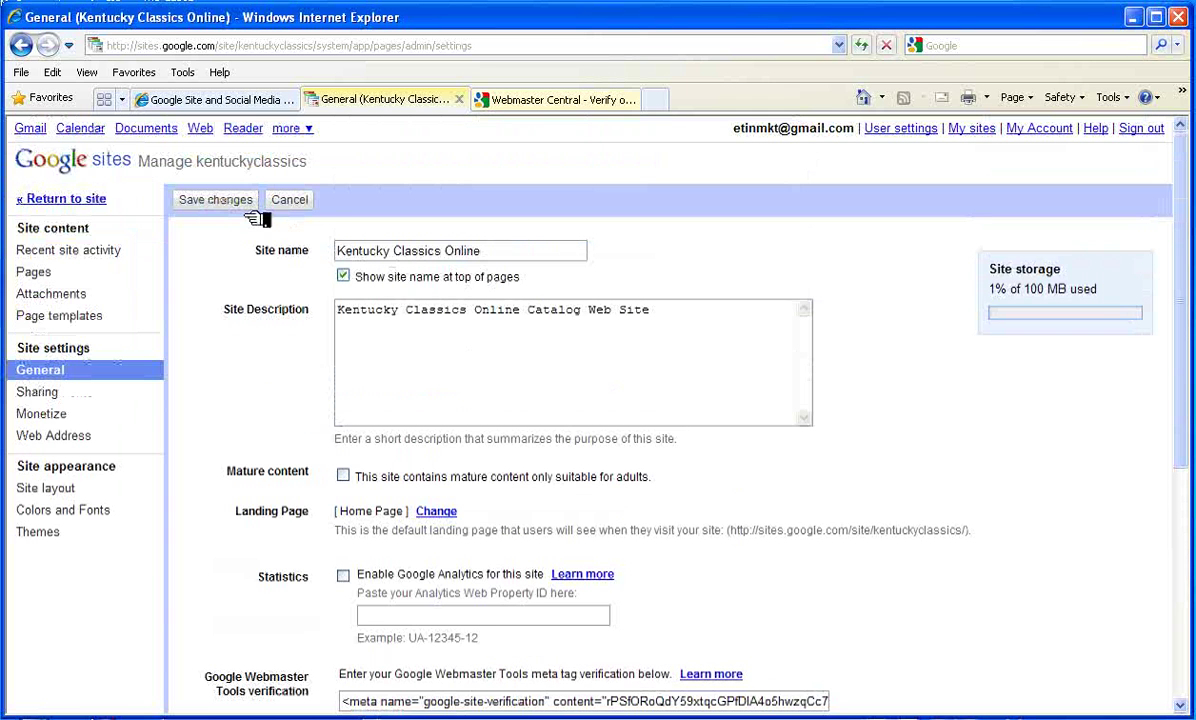
click(216, 200)
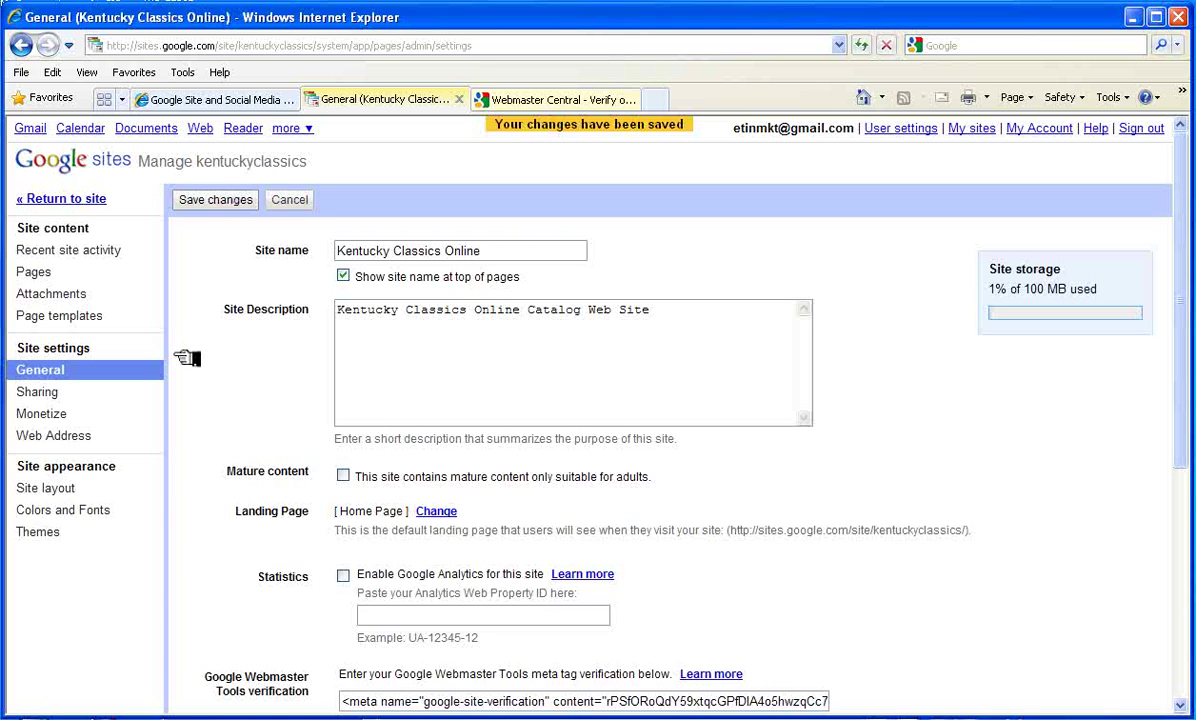
click(540, 100)
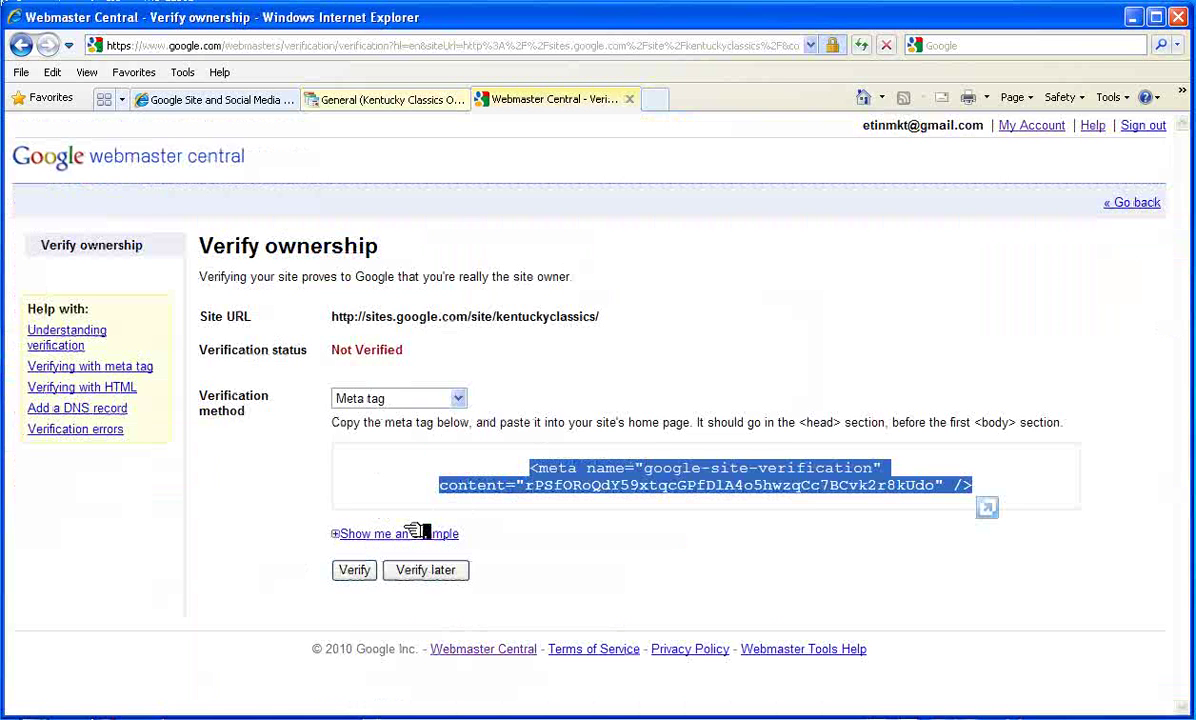
- Verify ownership of sites.google.com/site/kentuckyclassics so its Webmaster Tools Dashboard loads
click(358, 570)
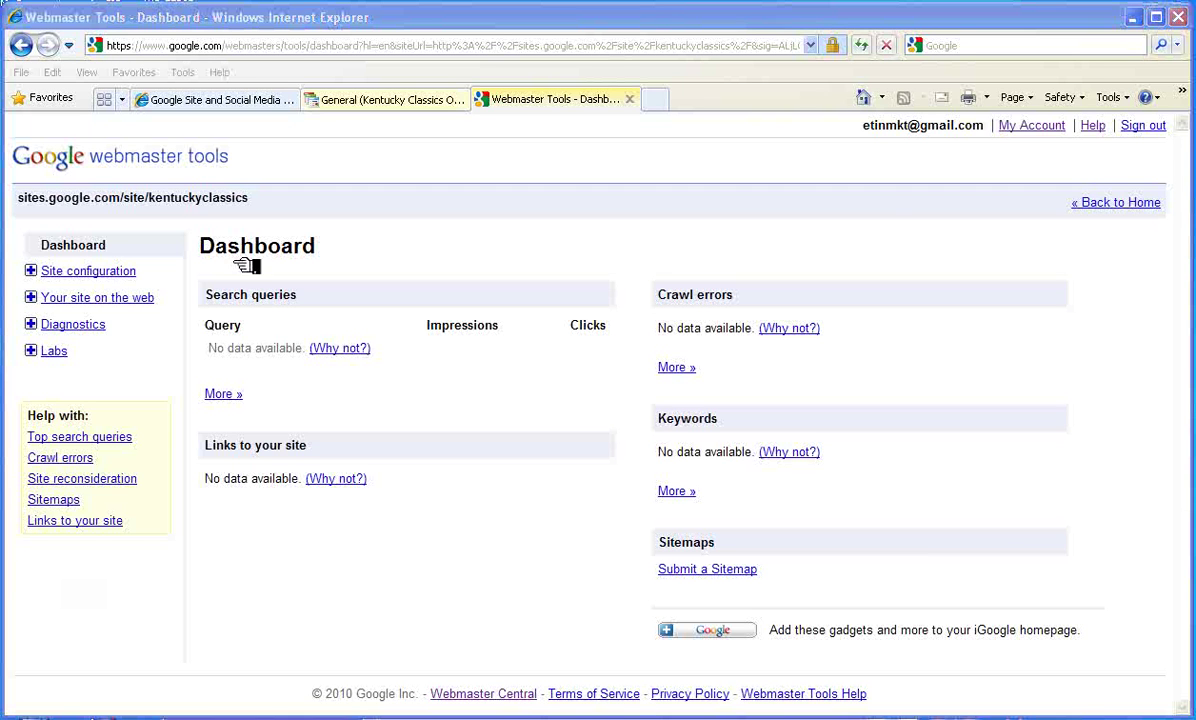
click(1052, 127)
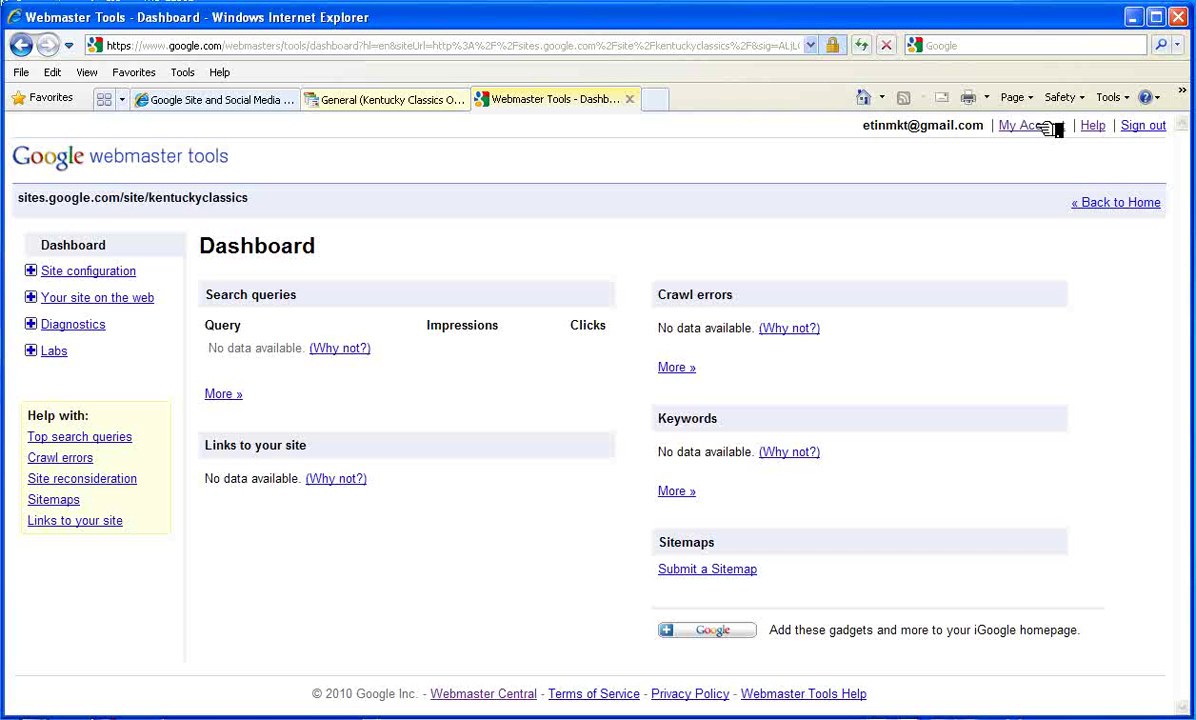
- Open Google Analytics from My Account to see the two existing accounts
click(1052, 127)
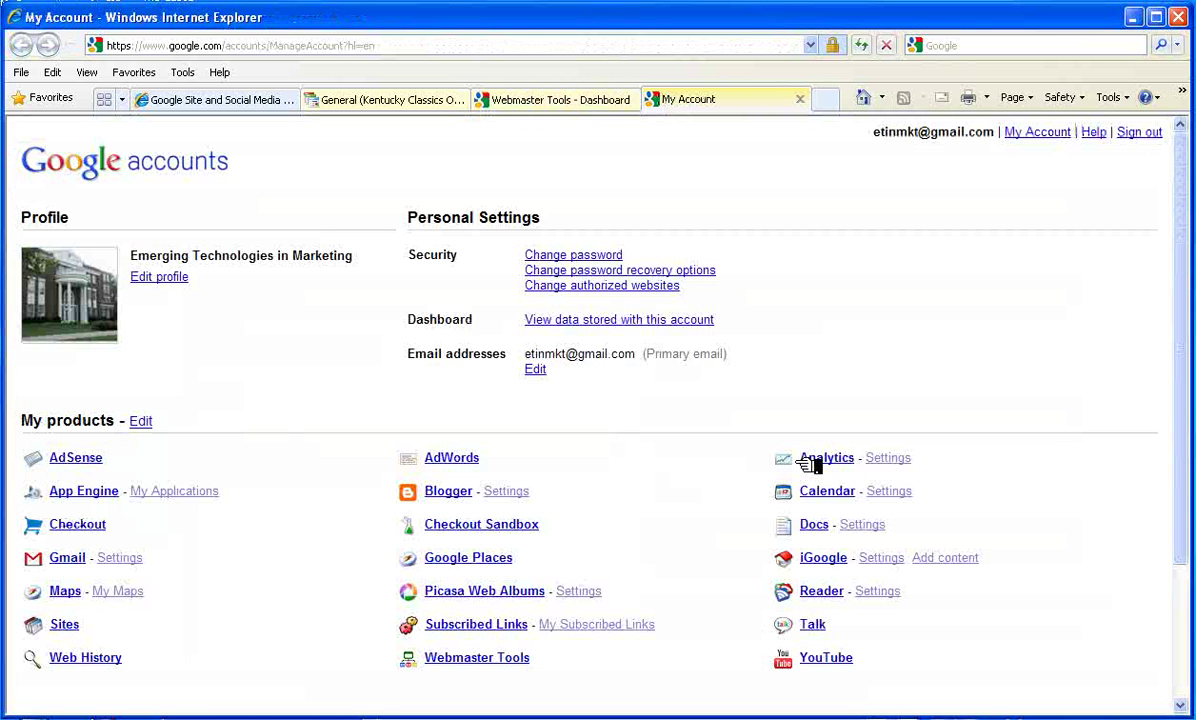
click(838, 459)
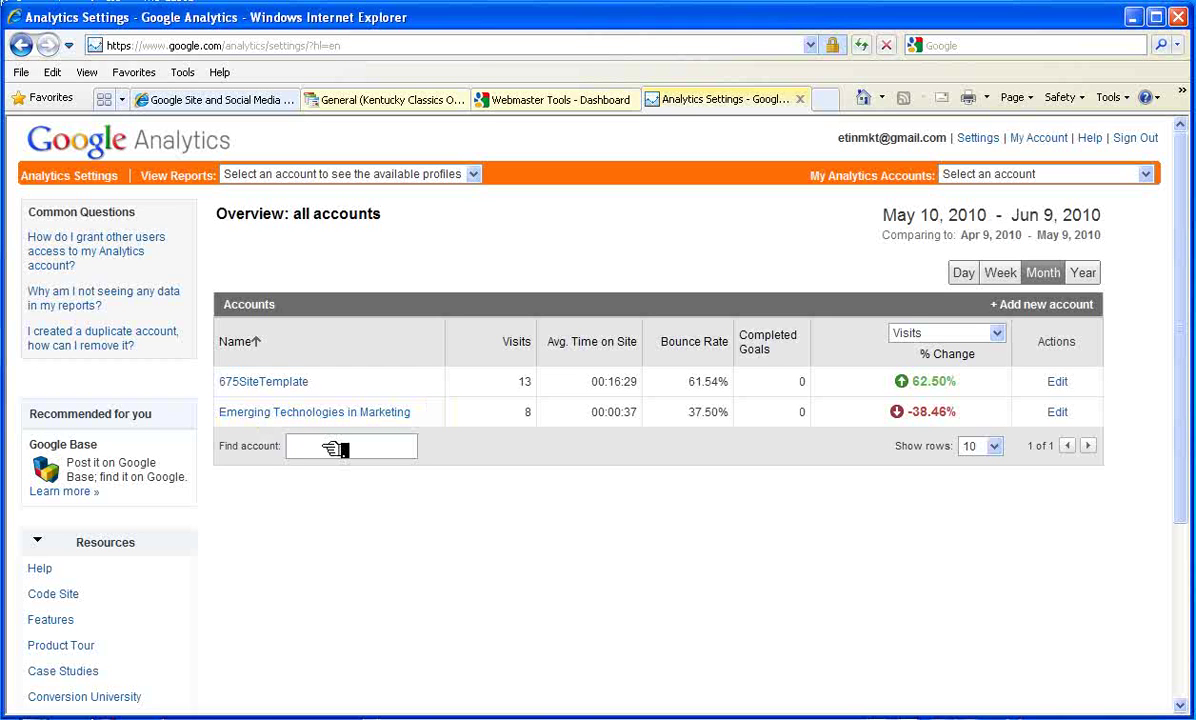
- Start a new Analytics account signup, then return to the Google Sites General settings
click(1058, 306)
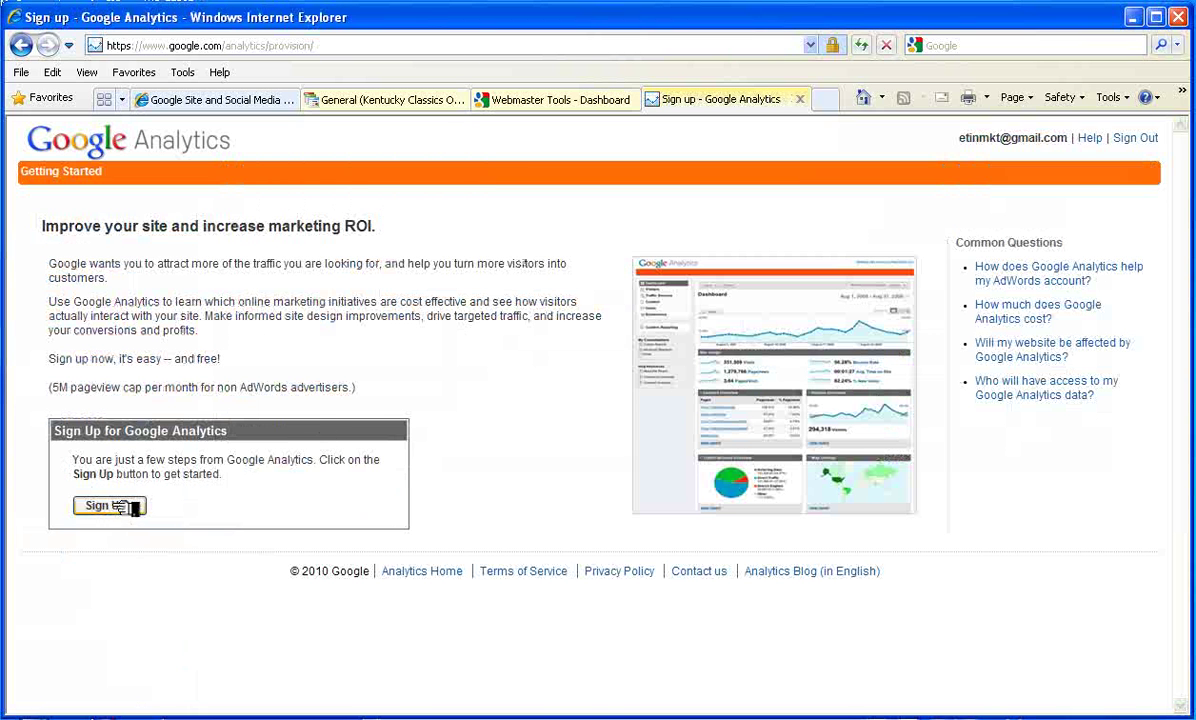
click(122, 506)
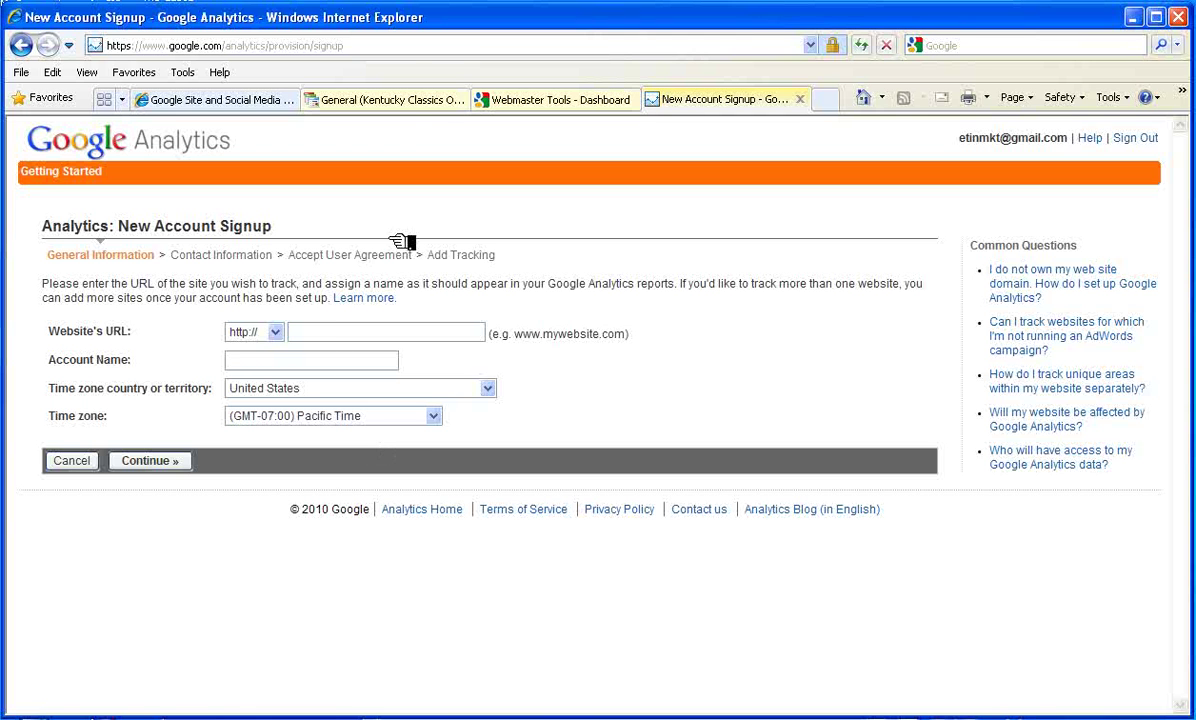
click(385, 99)
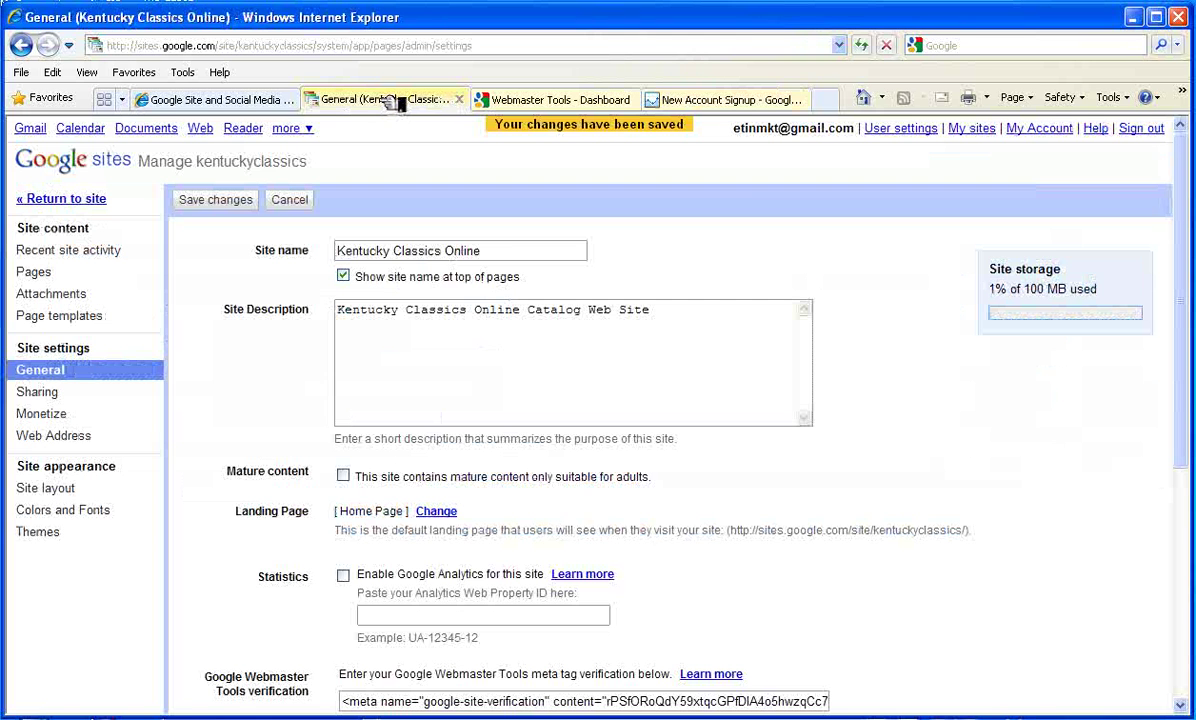
- Copy sites.google.com/site/kentuckyclassics and place it ready for the signup form's Website's URL field
click(360, 45)
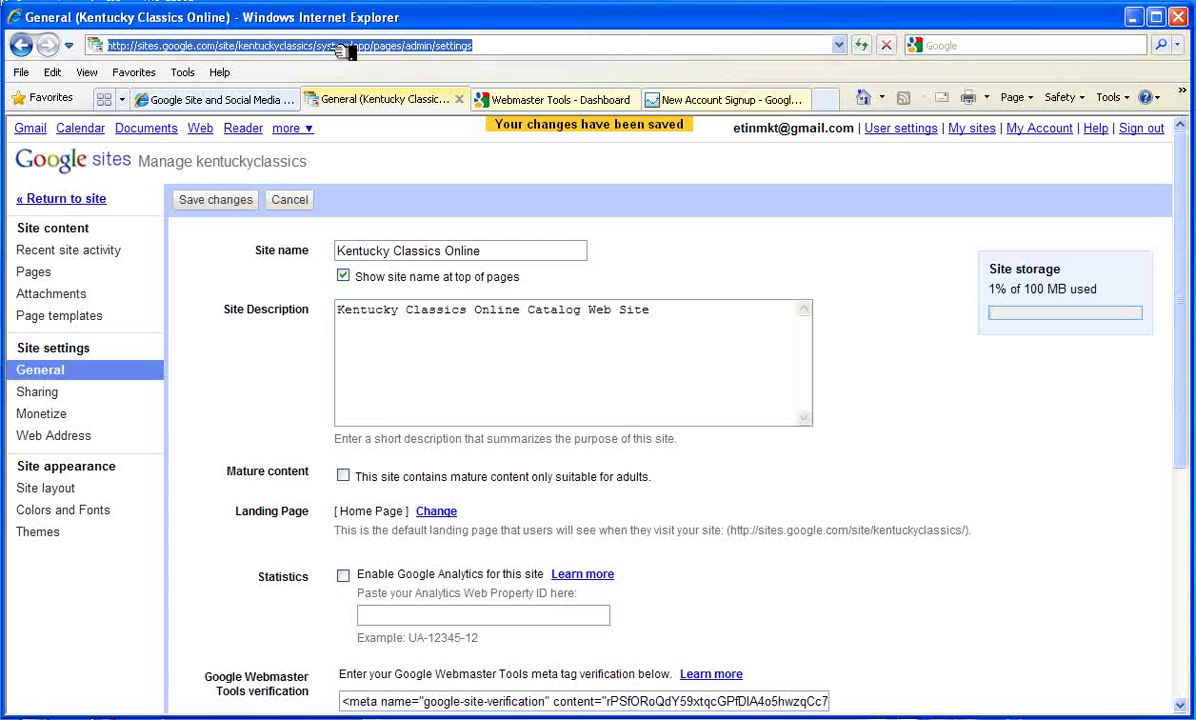
click(324, 47)
drag(324, 47, 147, 48)
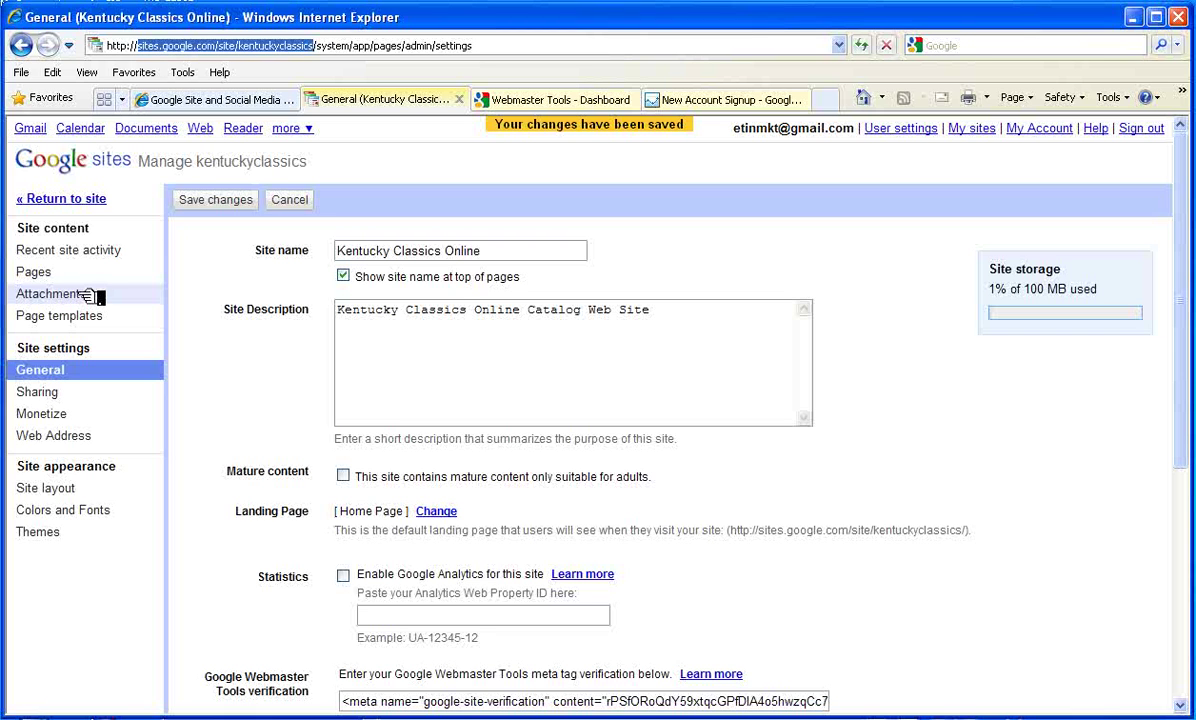
right_click(208, 52)
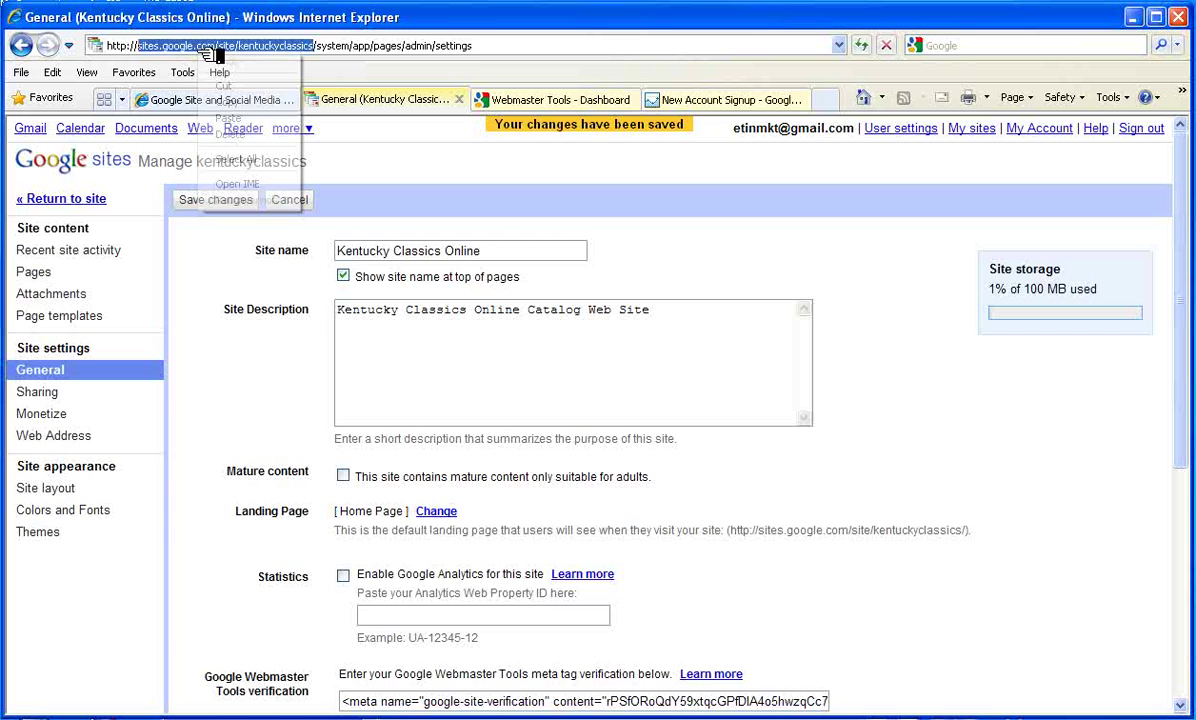
click(226, 102)
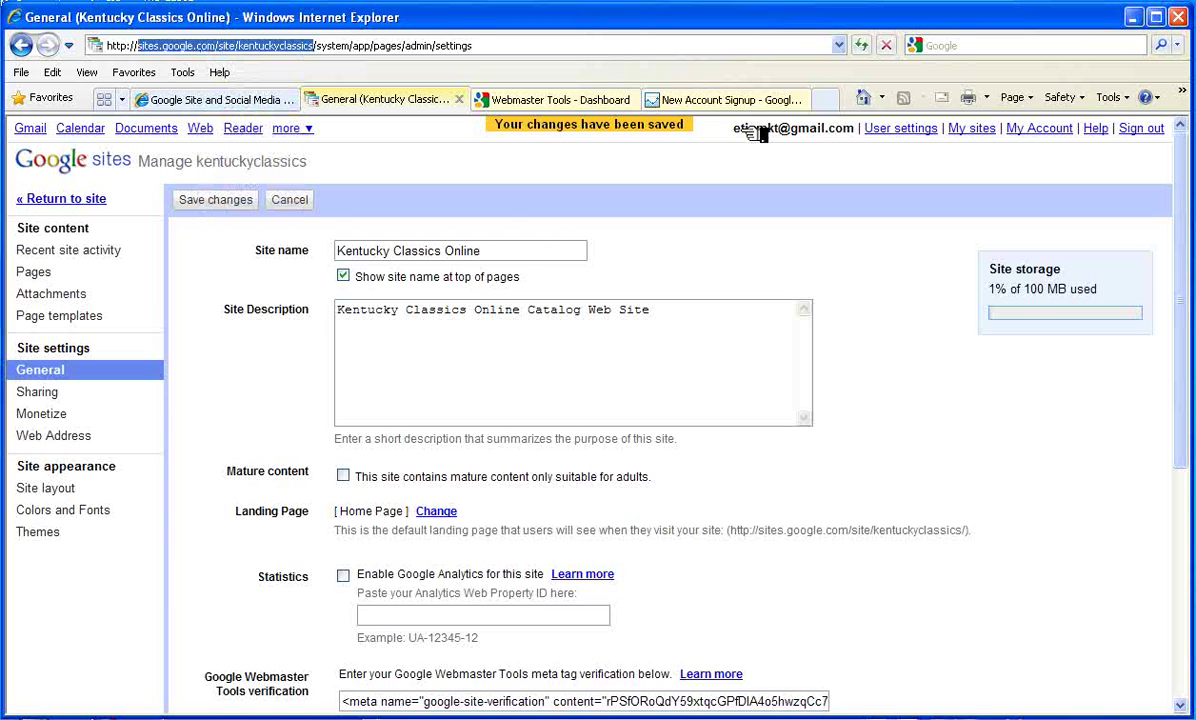
click(708, 99)
click(330, 333)
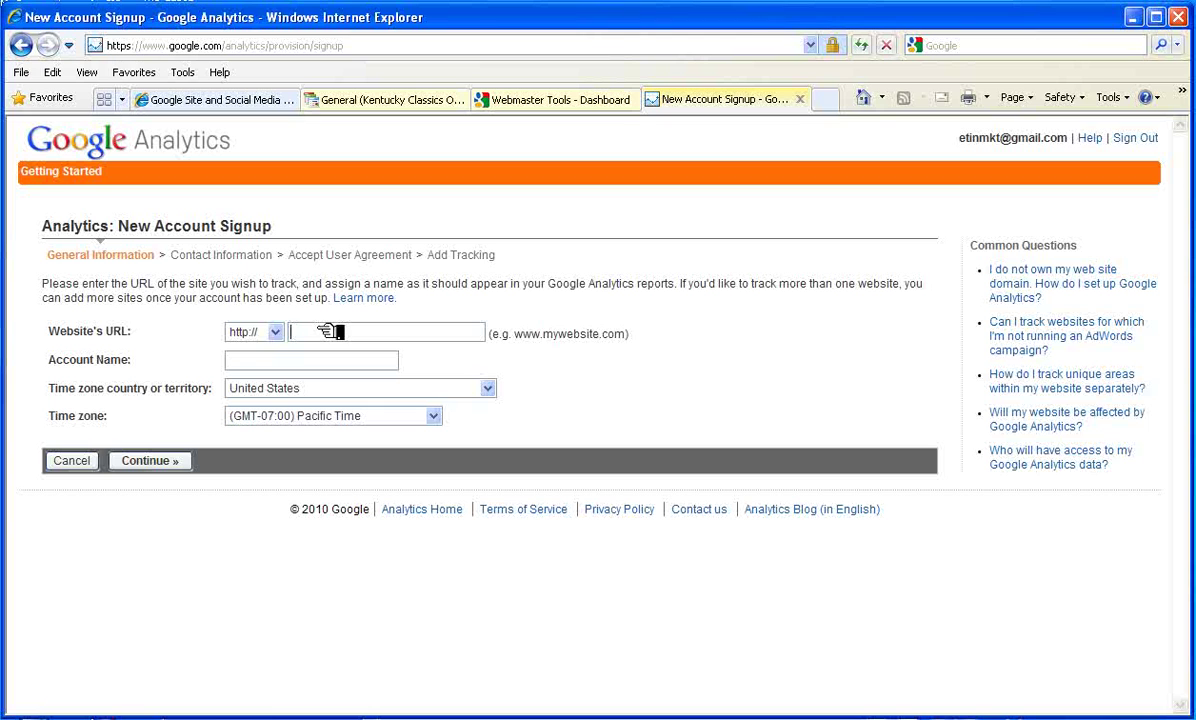
- Fill in the site URL, account name 'Kentucky Clas' and Central Time zone, then continue
right_click(335, 333)
click(372, 405)
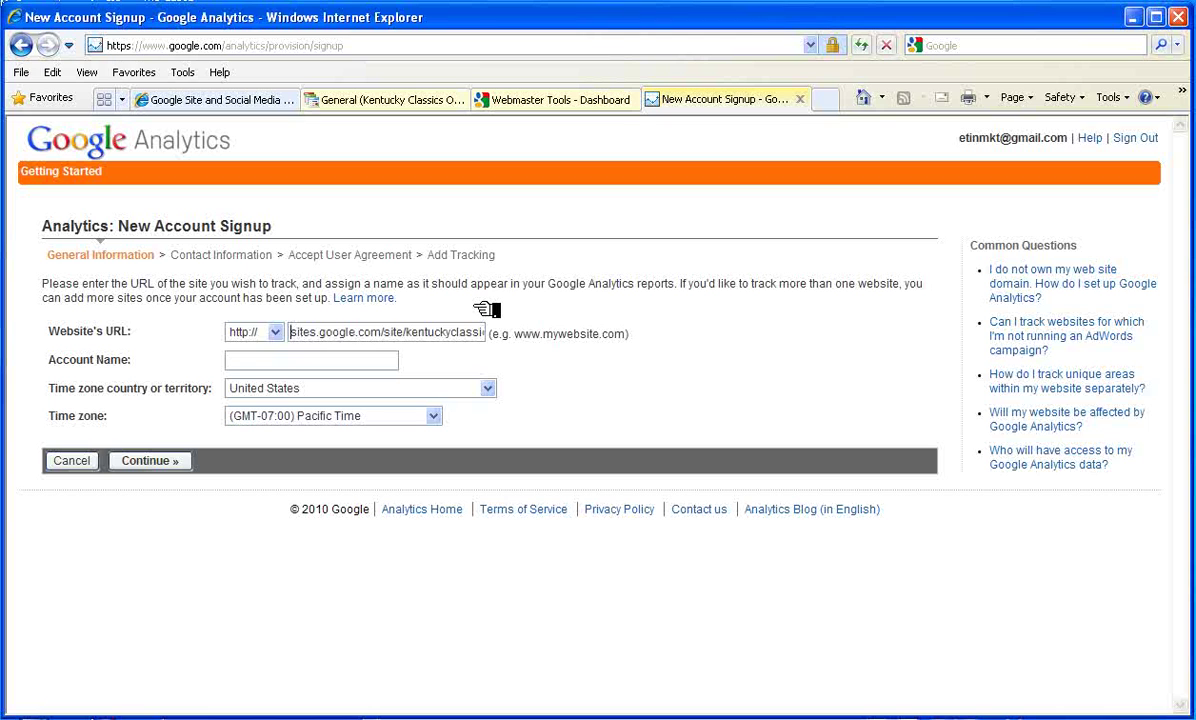
click(262, 360)
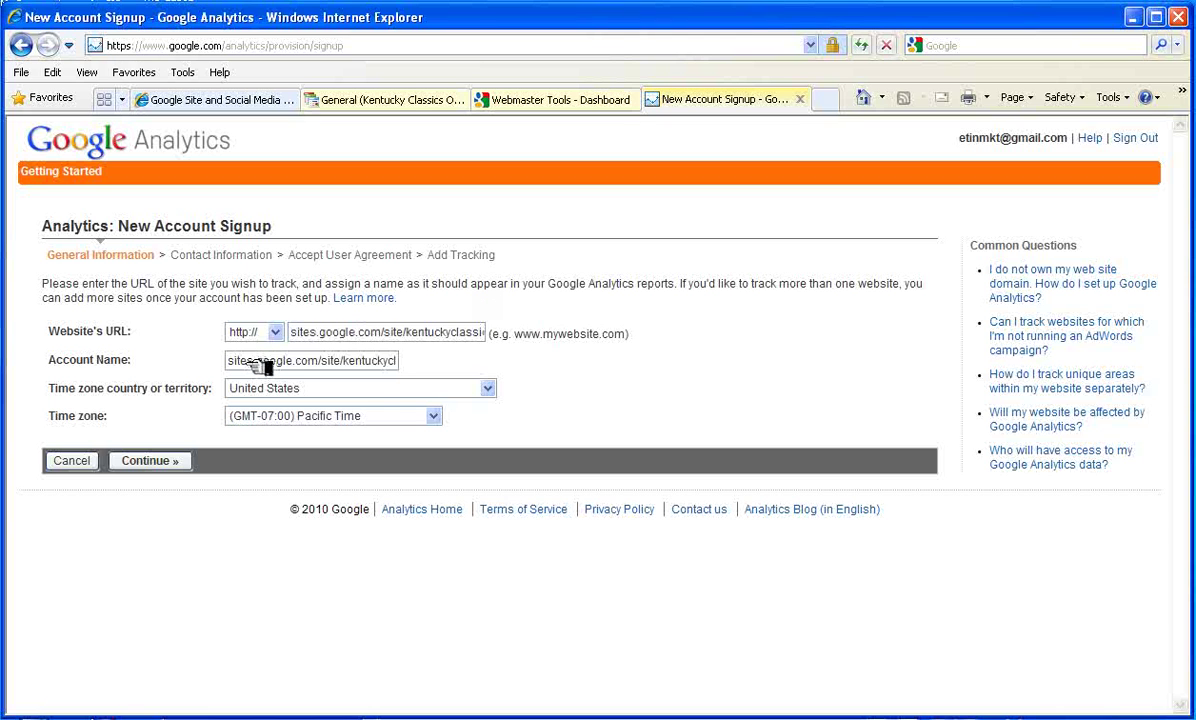
drag(241, 361, 495, 361)
text(Kentucky)
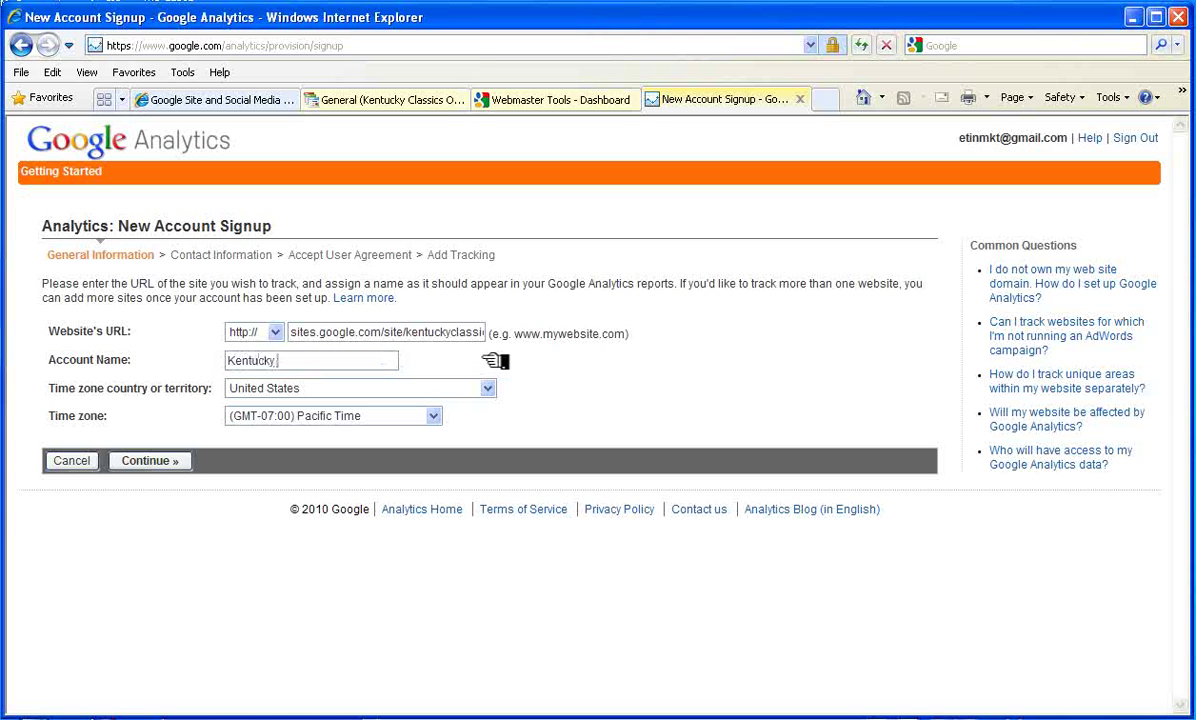
text( Classics)
click(434, 416)
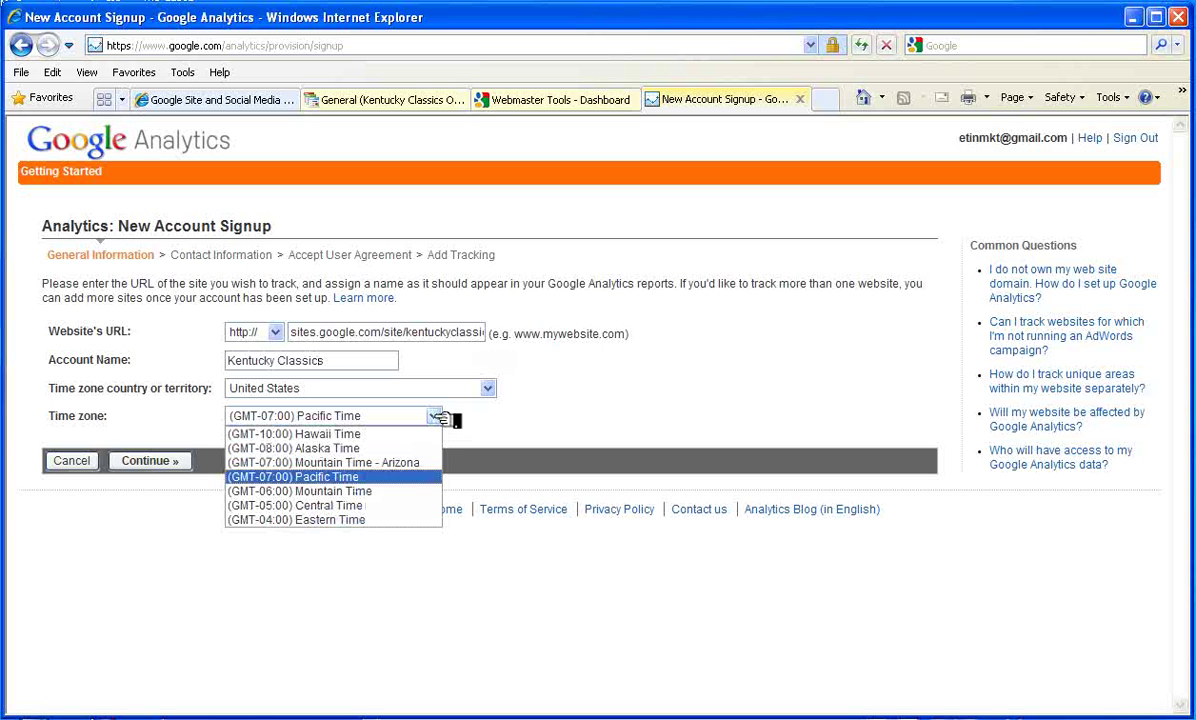
click(422, 504)
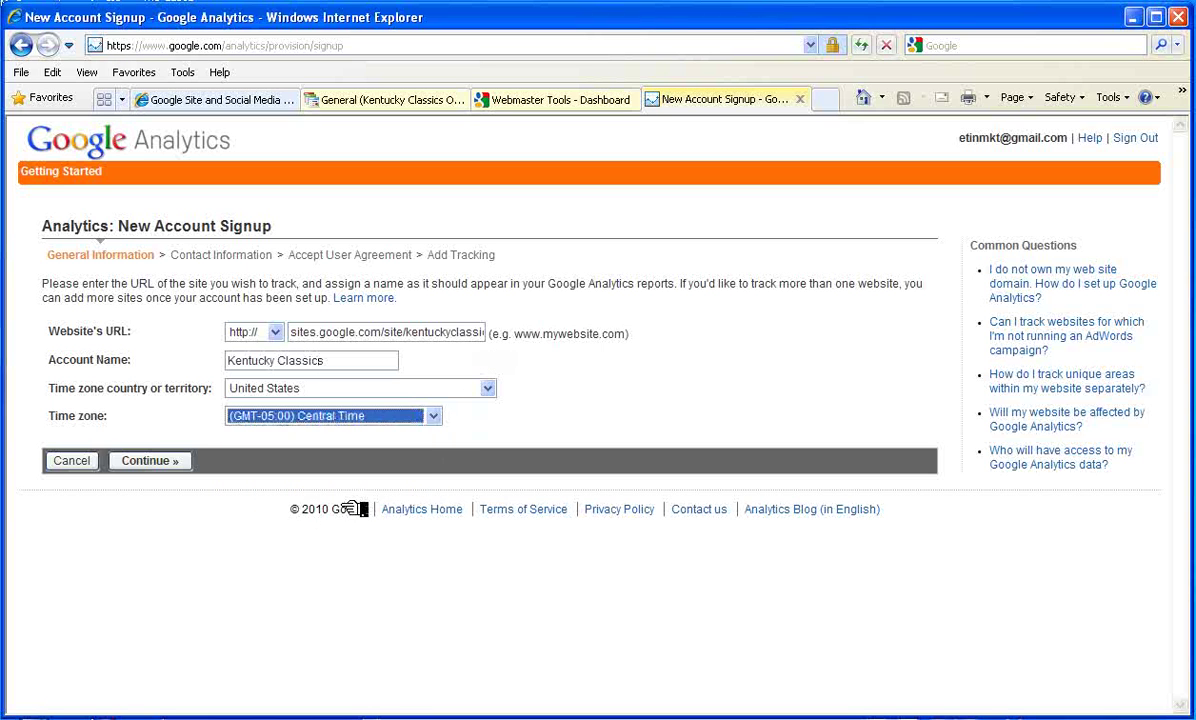
click(177, 466)
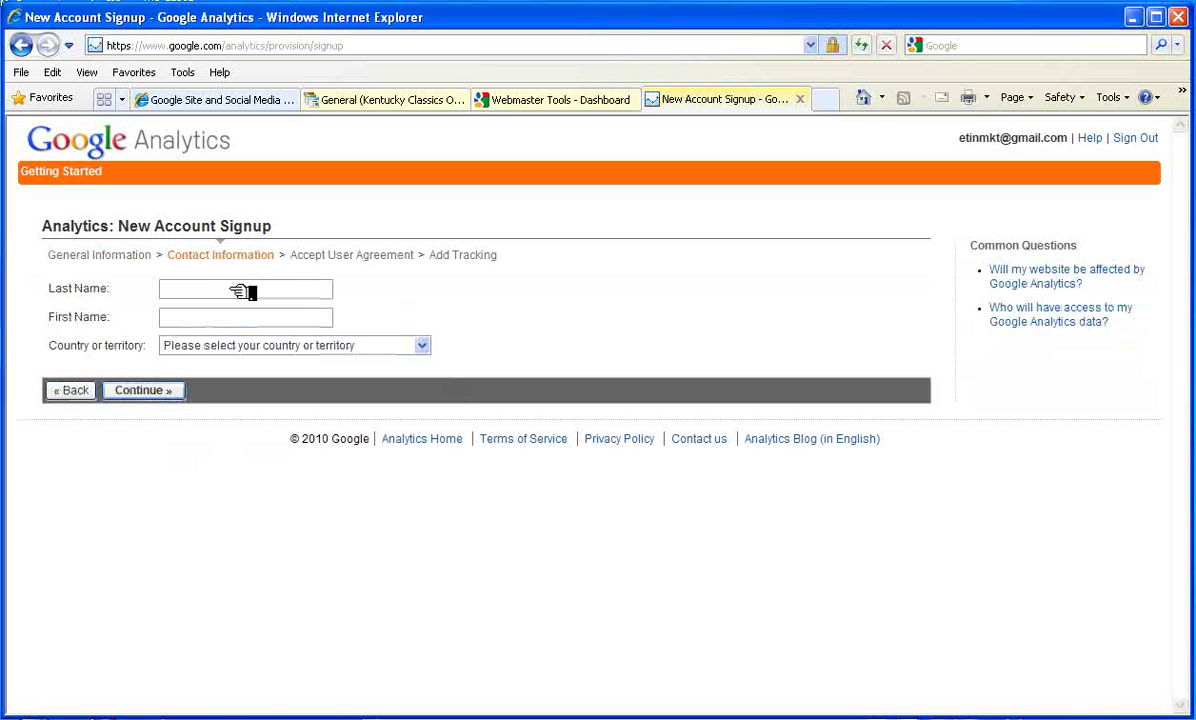
- Enter the contact's last name and choose United States as the country
click(244, 291)
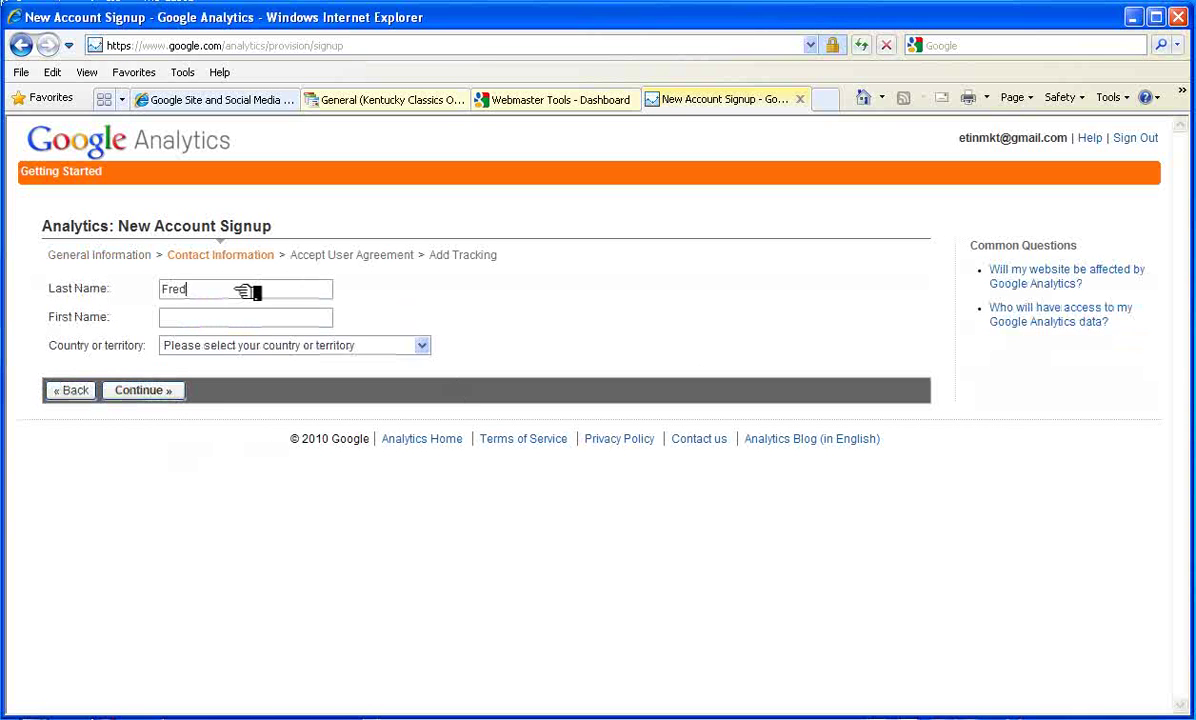
text(Miller)
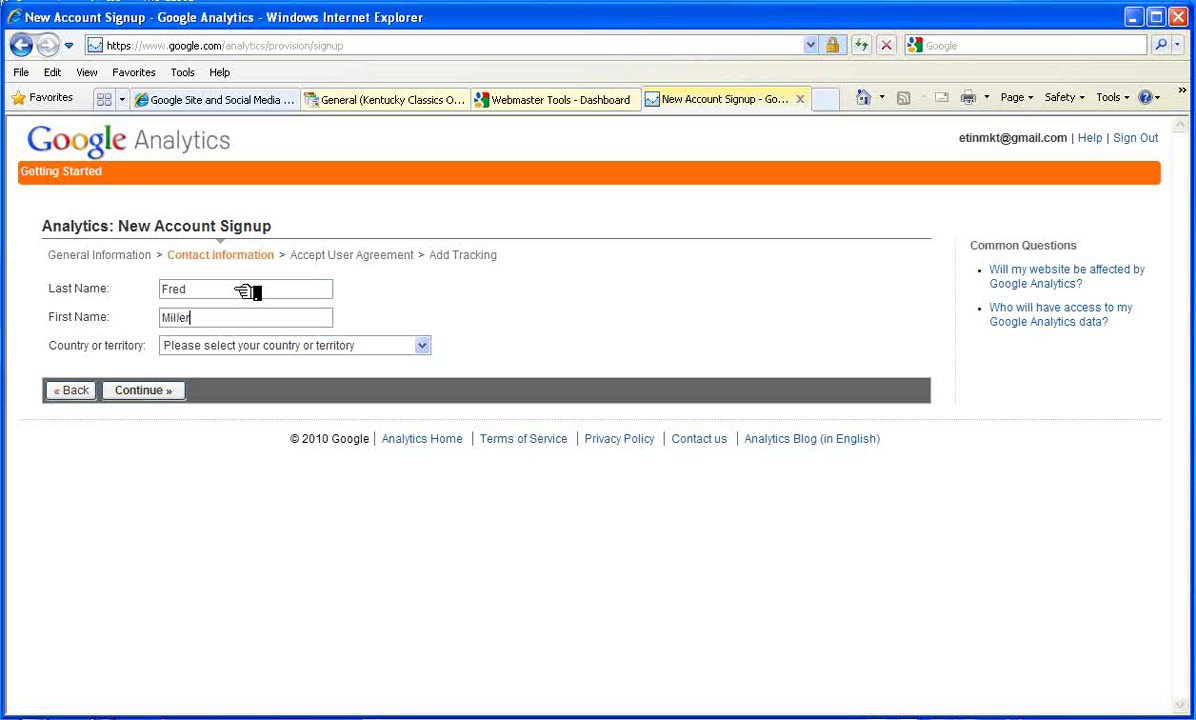
click(421, 345)
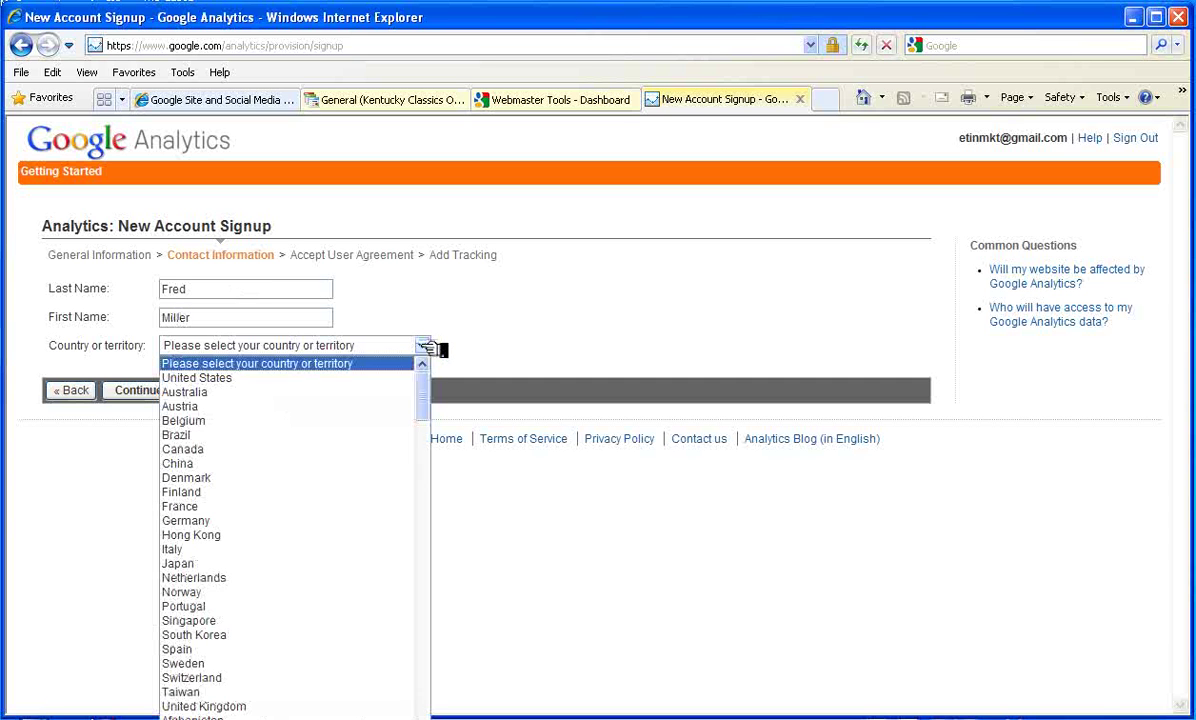
click(267, 378)
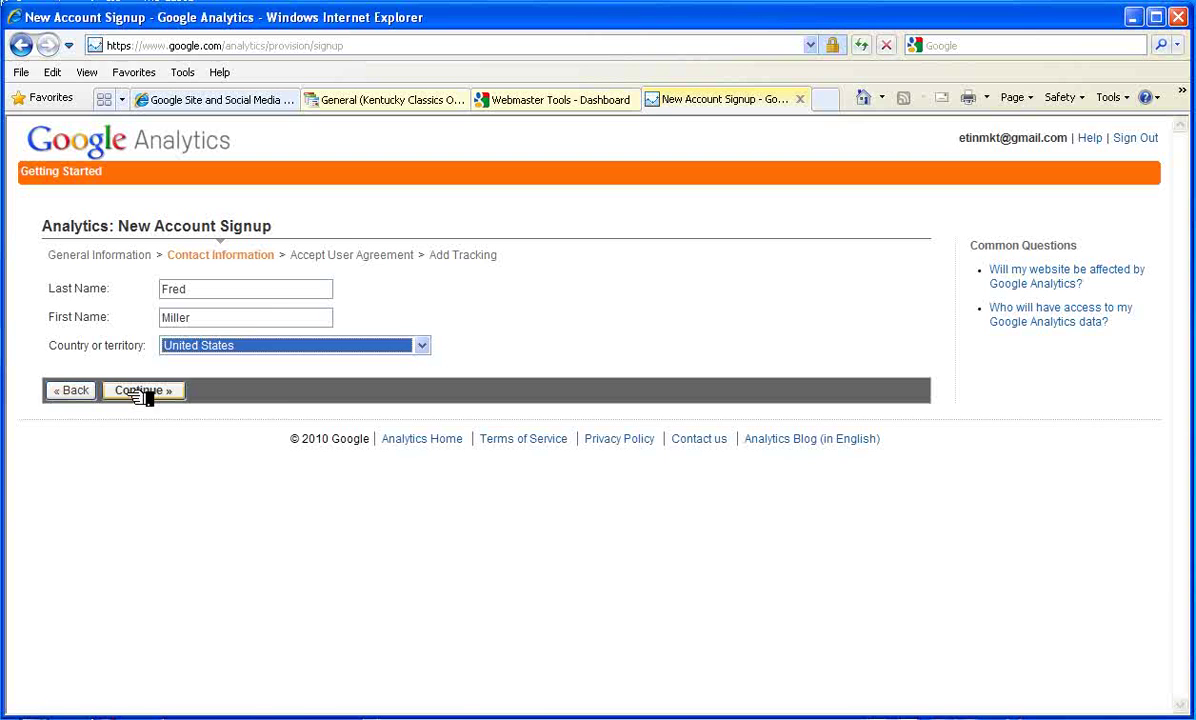
- Agree to the terms and create the account, producing tracking code UA-16897787-1
click(147, 392)
scroll(155, 418, down, 3)
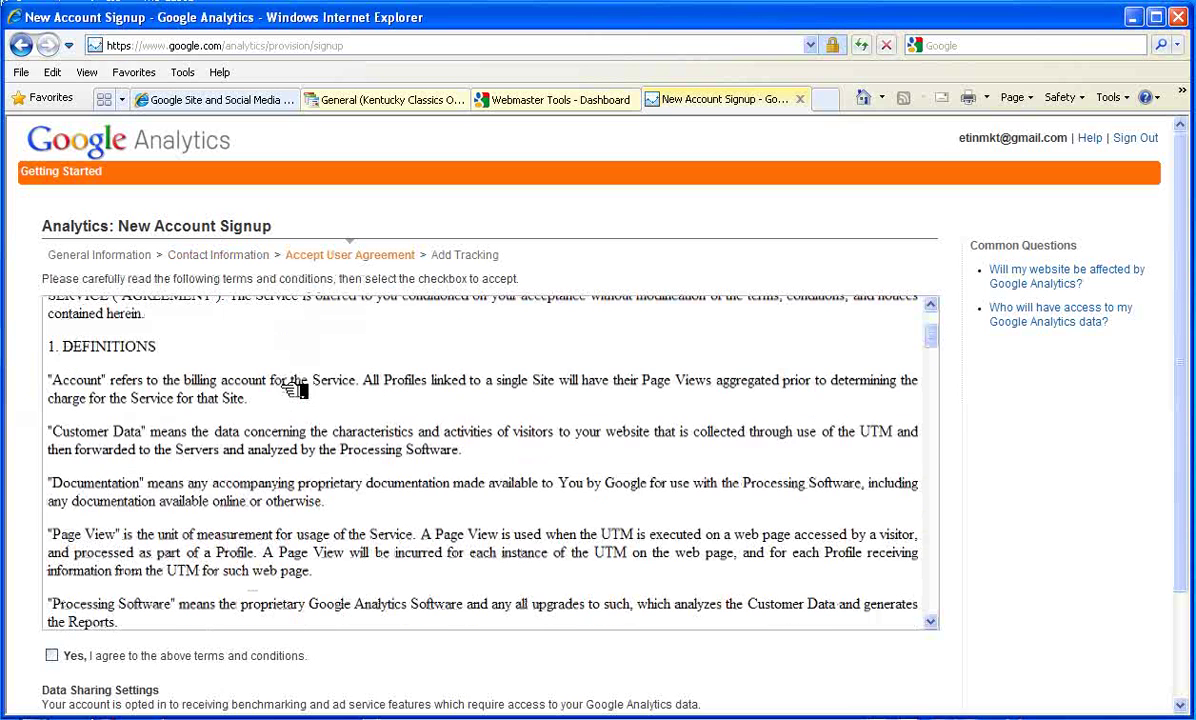
click(52, 656)
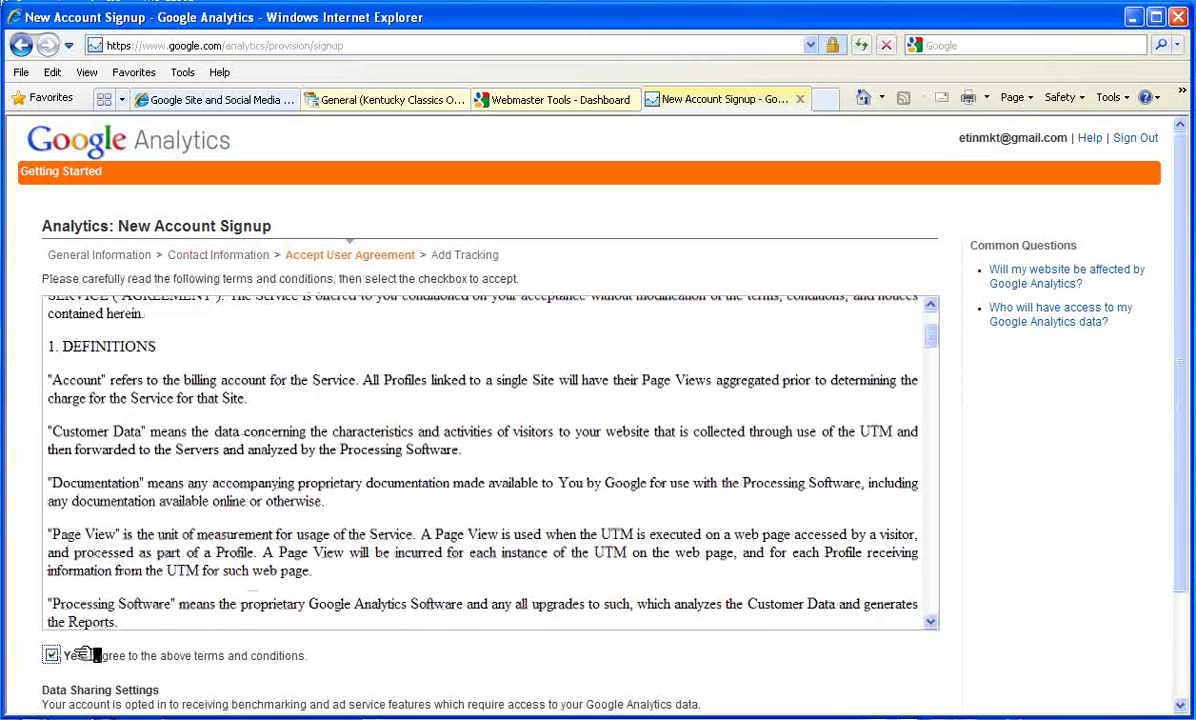
scroll(502, 521, down, 9)
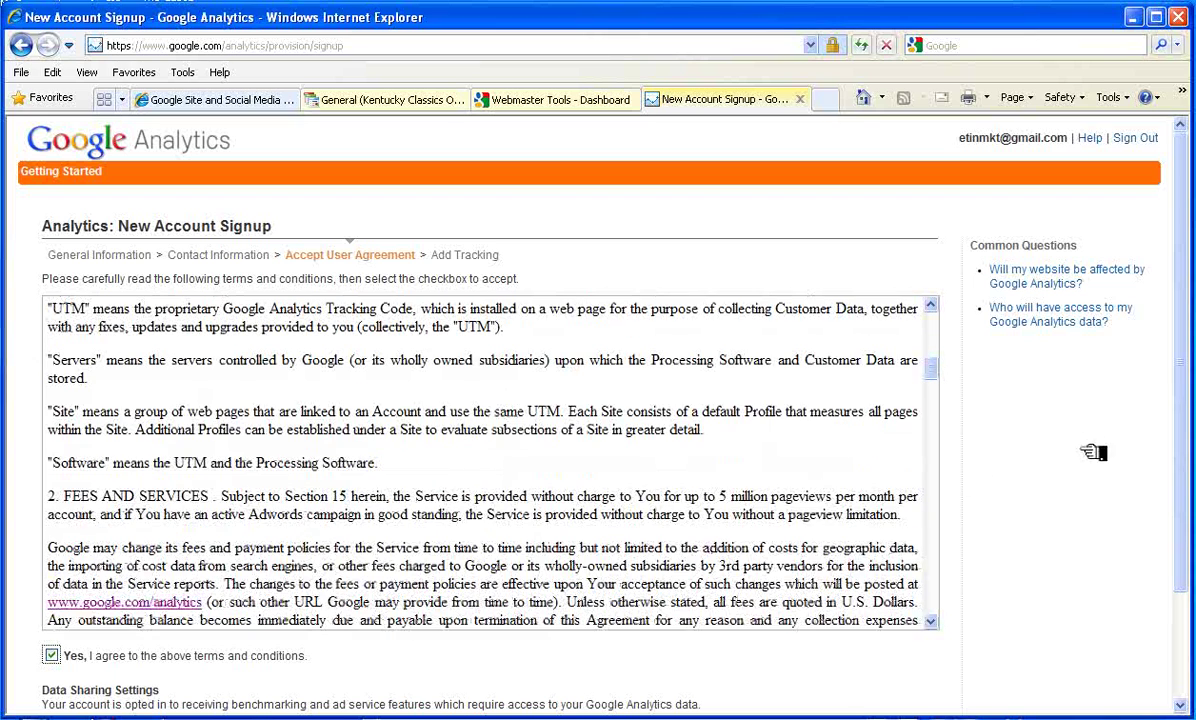
scroll(1187, 460, down, 3)
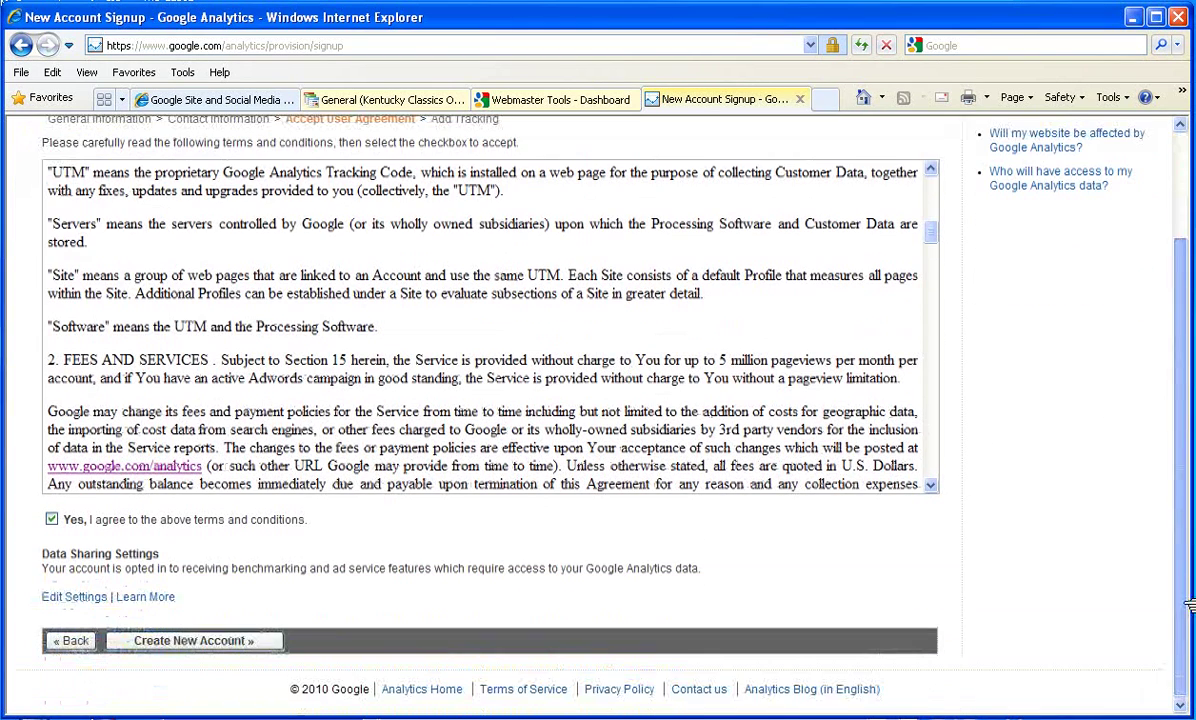
click(200, 641)
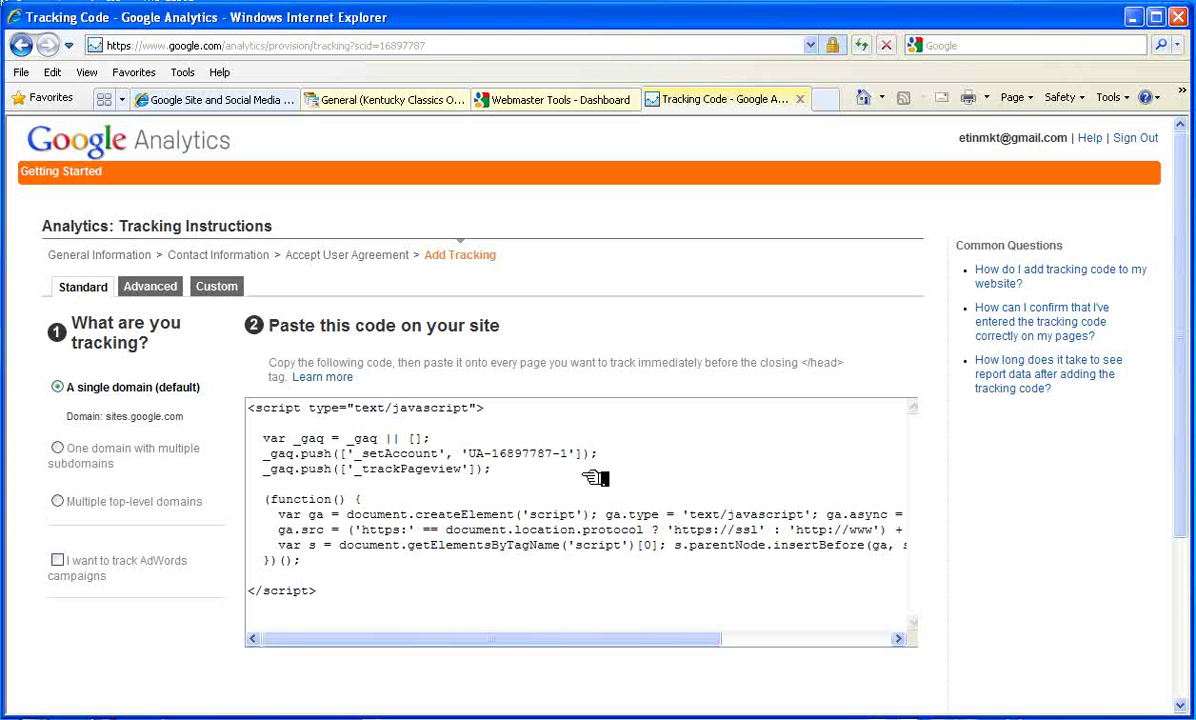
- Copy the property ID UA-16897787-1 from the tracking code and go back to the site's General settings
drag(577, 456, 487, 457)
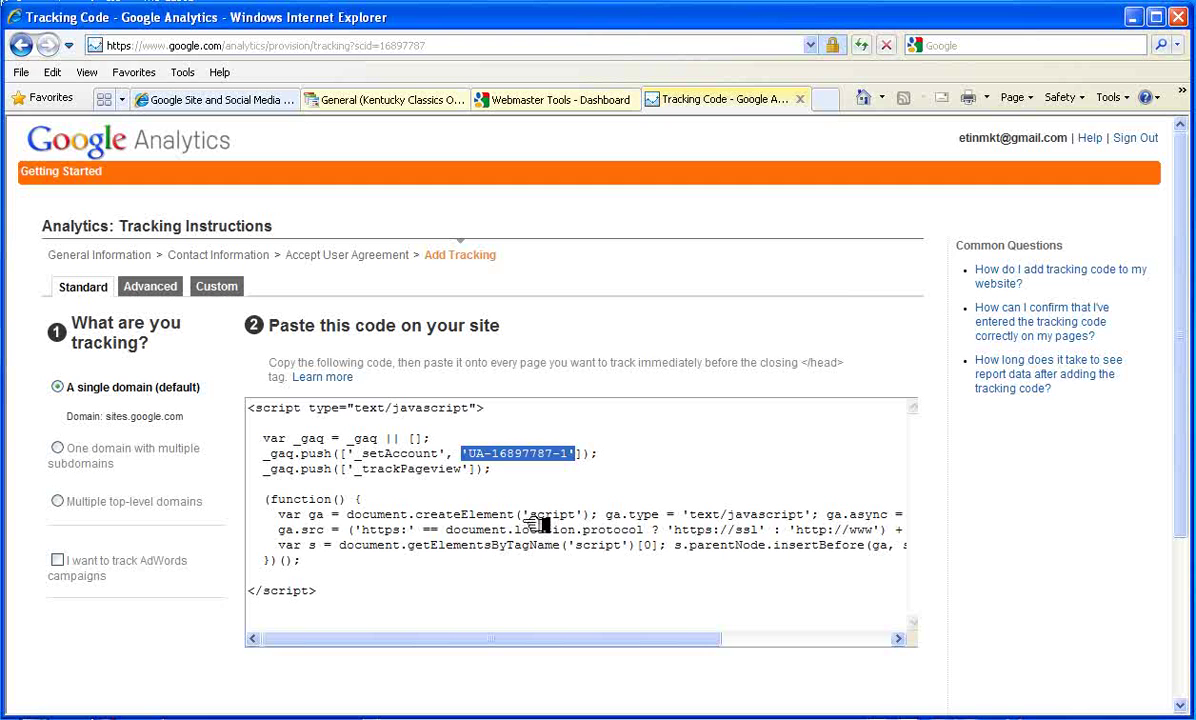
right_click(546, 455)
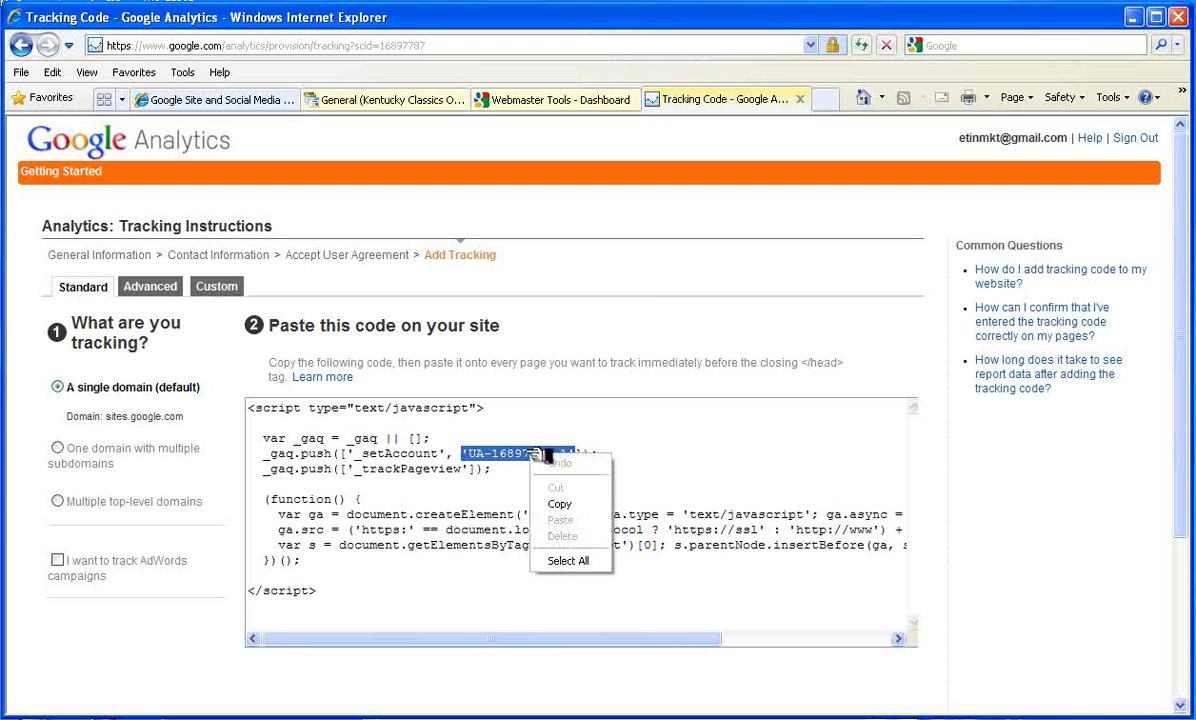
click(559, 504)
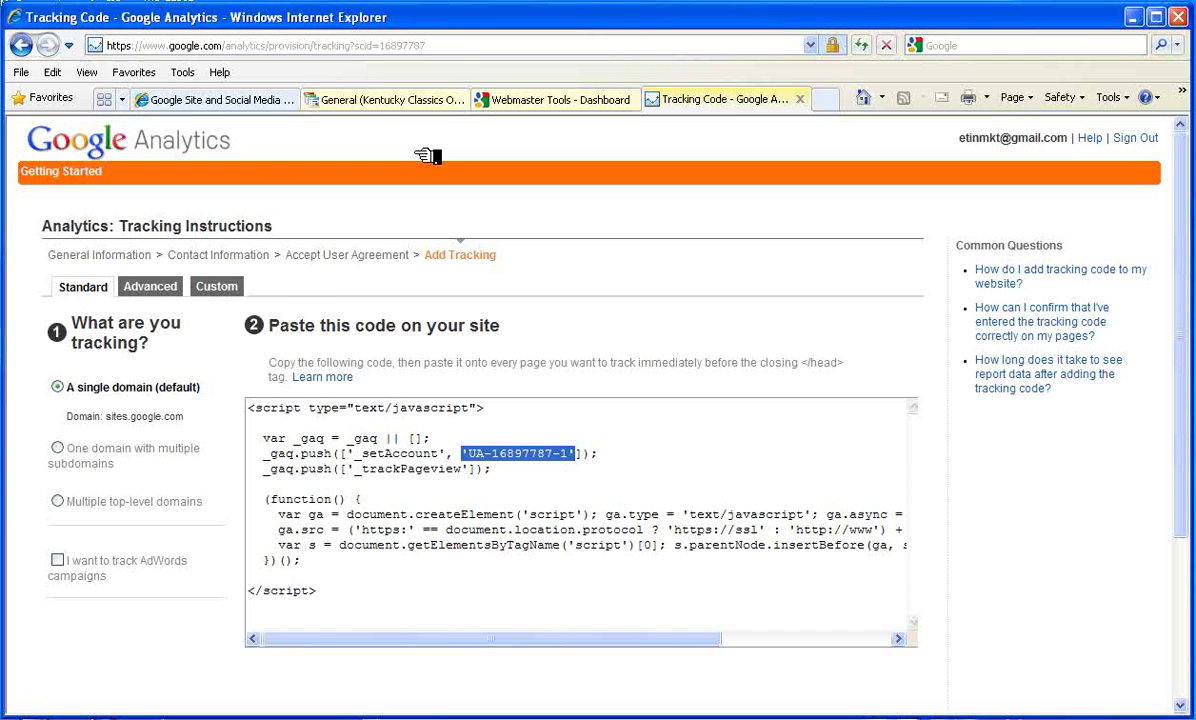
click(393, 100)
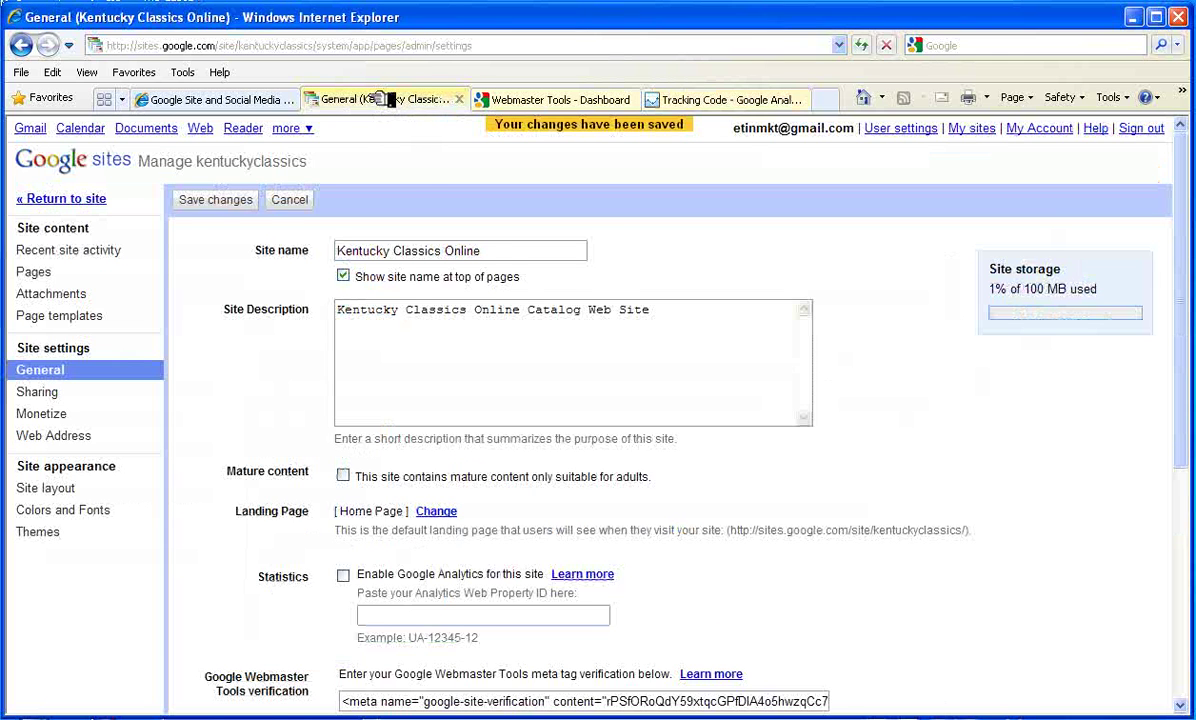
- Enable Google Analytics for the site and paste property ID UA-16897787-1, removing the stray apostrophe
scroll(550, 350, down, 2)
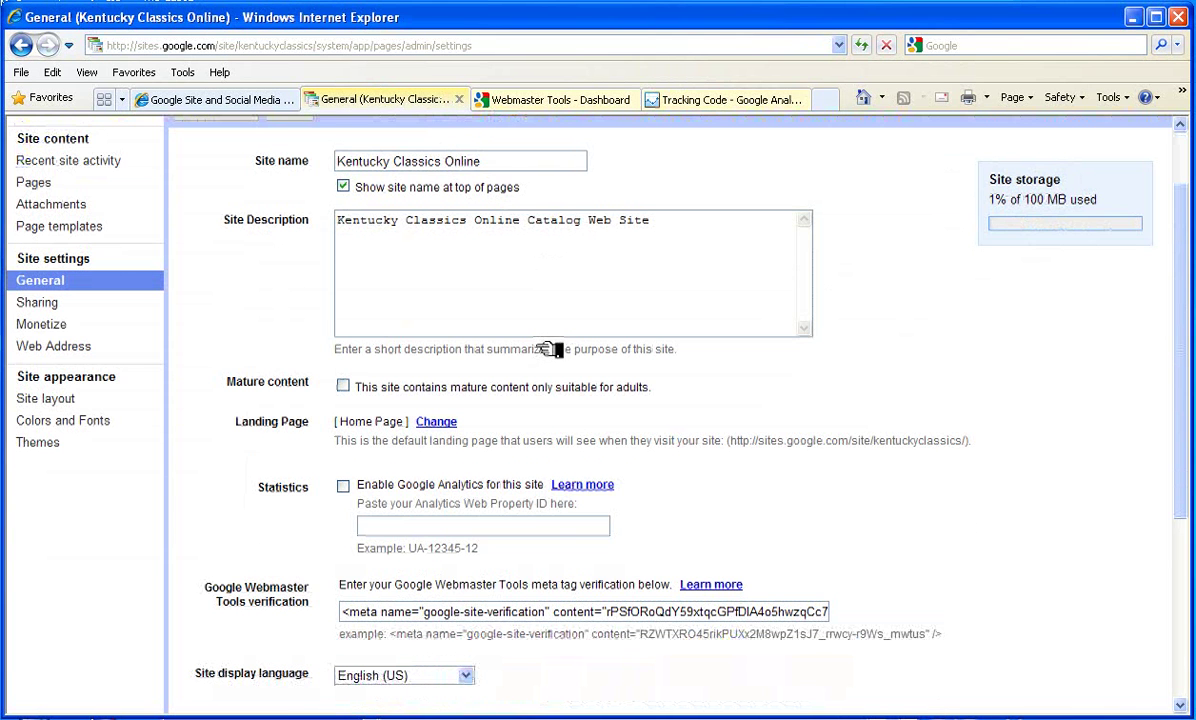
click(343, 485)
right_click(390, 530)
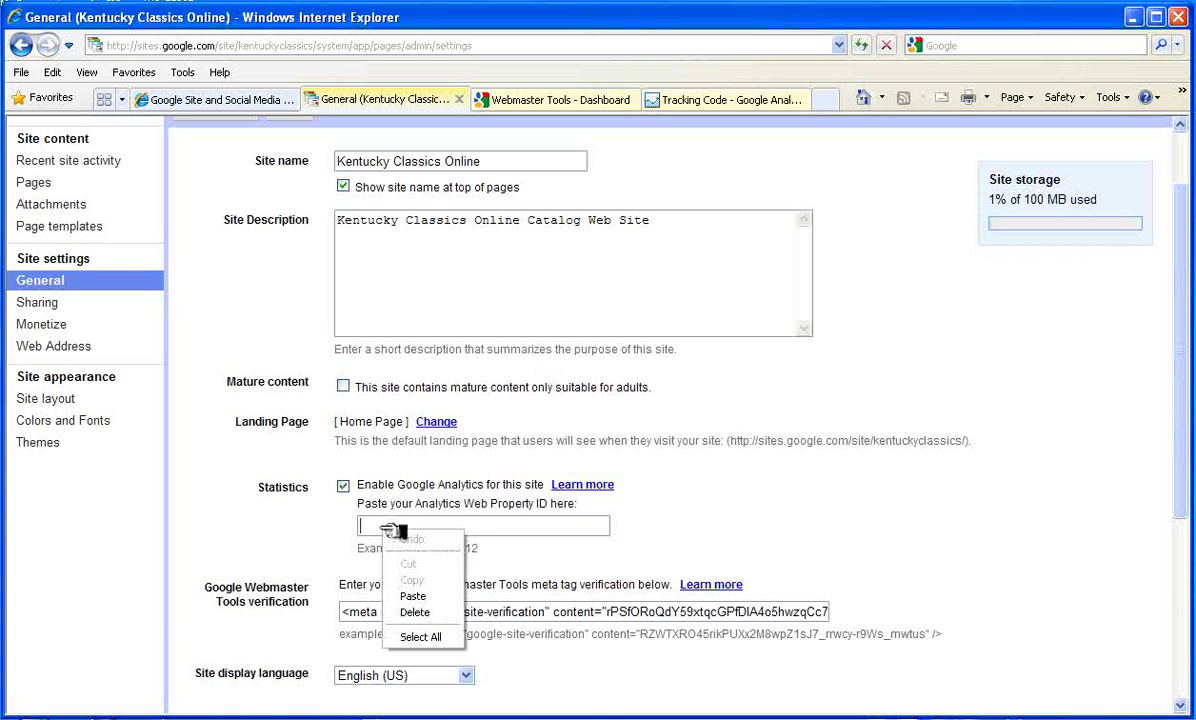
click(412, 573)
text('UA-16897787-1)
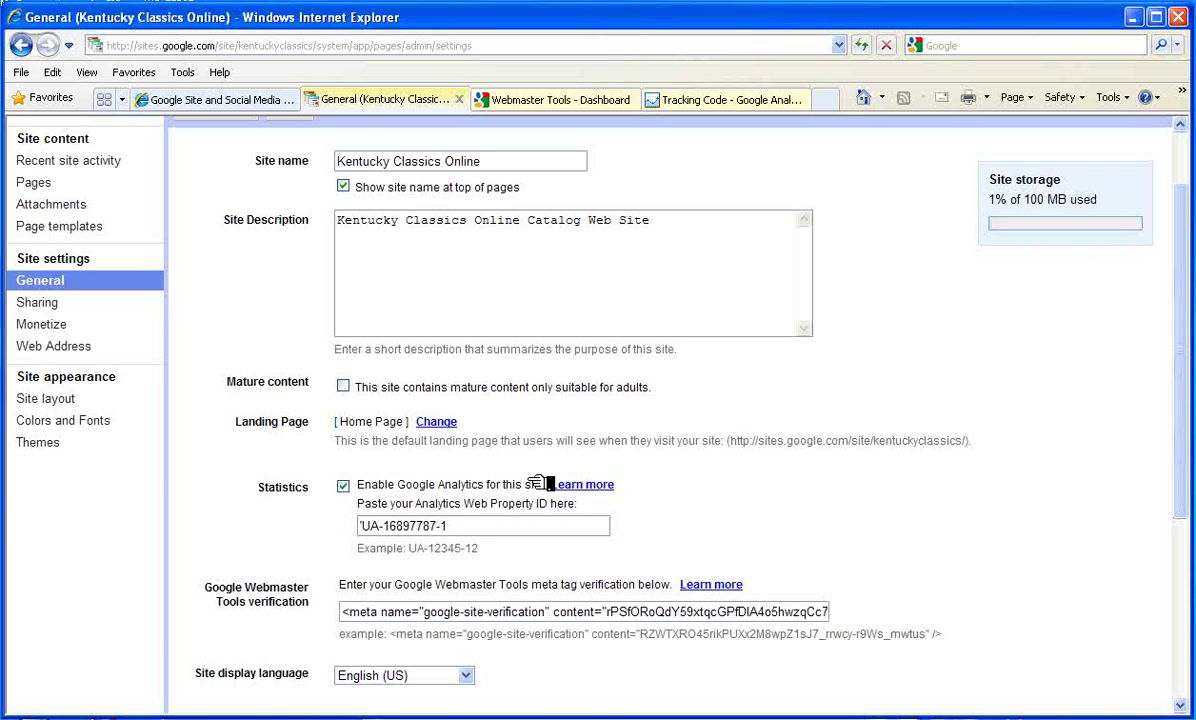
key(Delete)
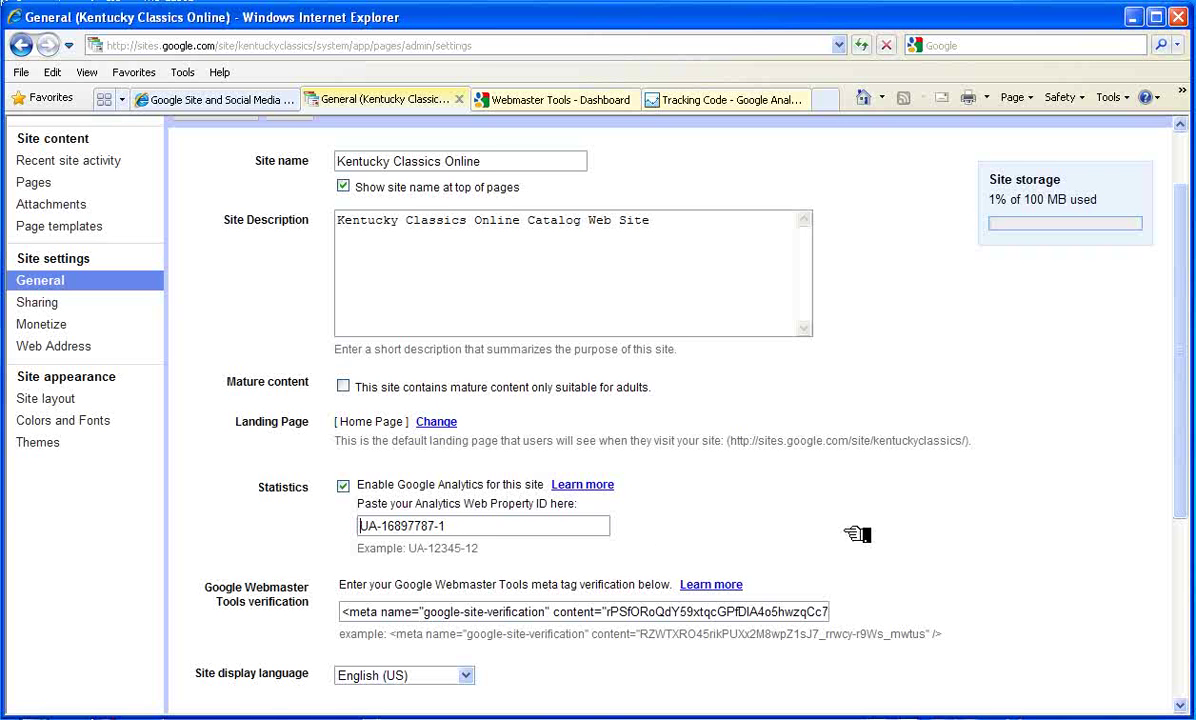
- Save the settings and return to the Kentucky Classics site
scroll(900, 500, down, 5)
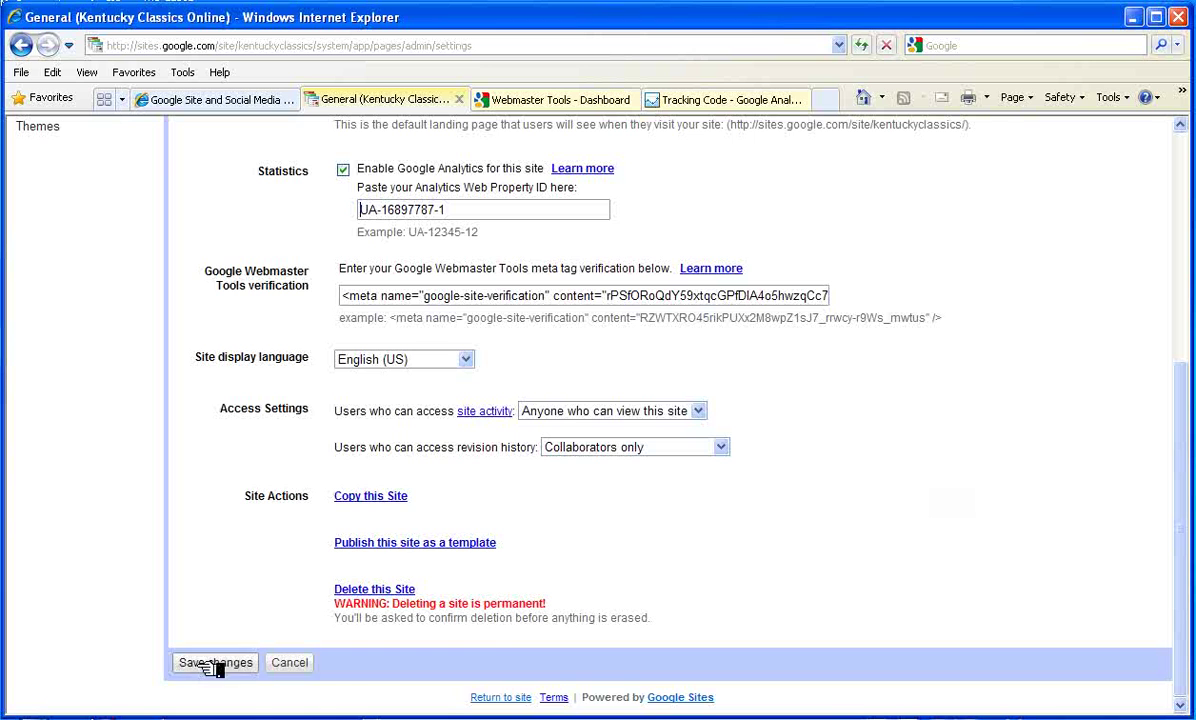
click(213, 664)
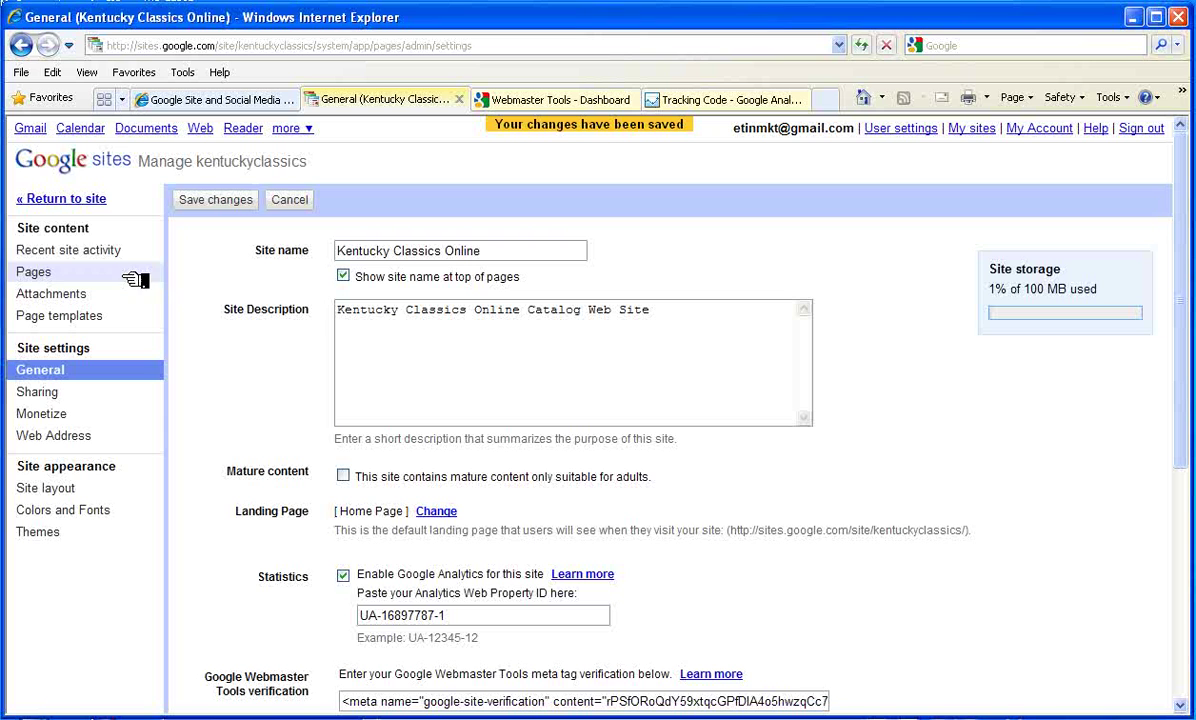
click(86, 197)
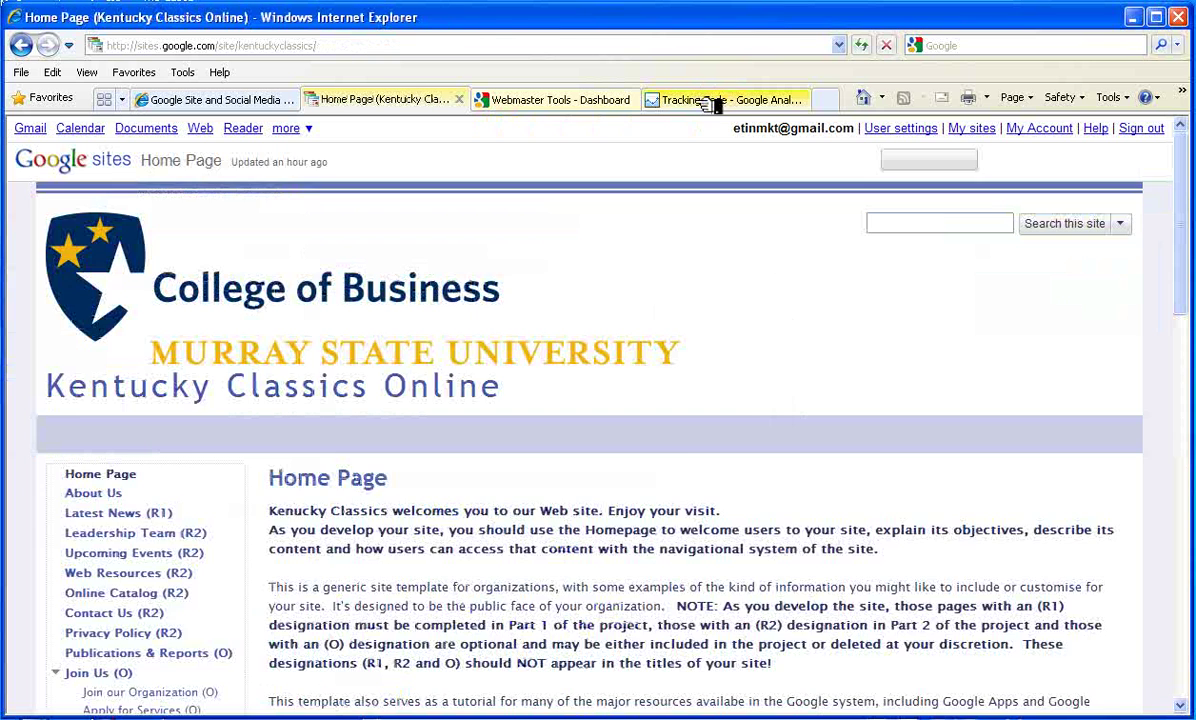
- Finish the Analytics tracking setup with Save and Finish on the tracking code page
click(710, 100)
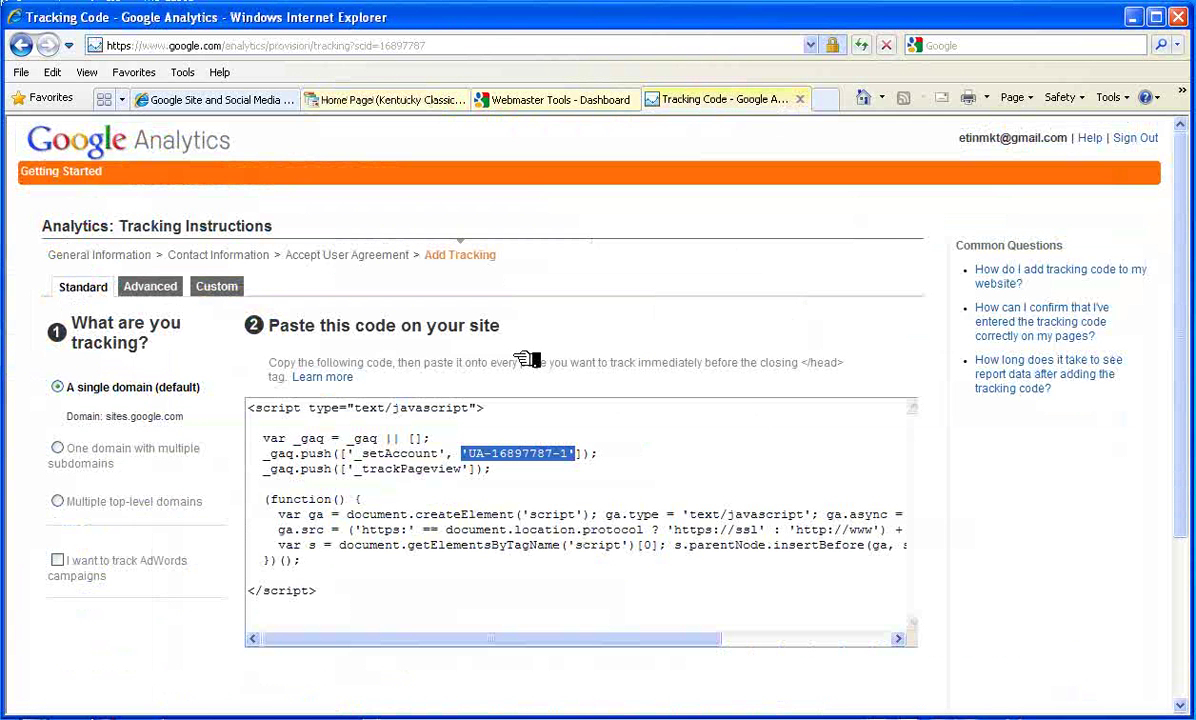
scroll(768, 322, down, 3)
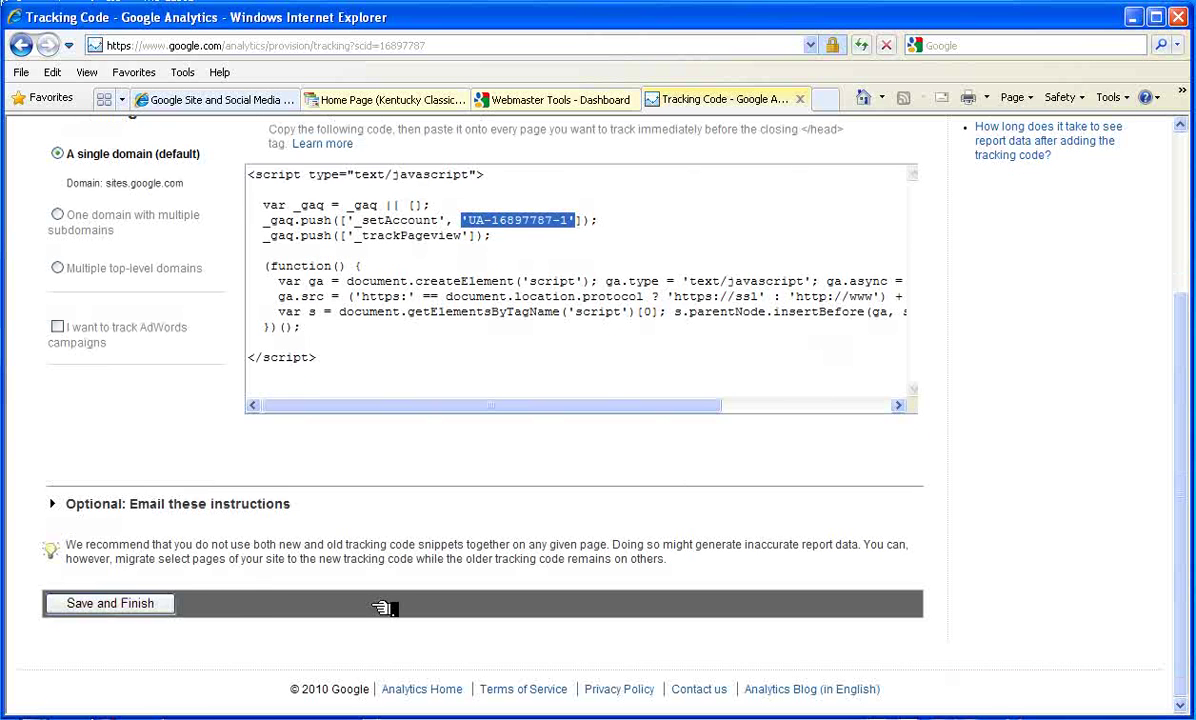
click(168, 605)
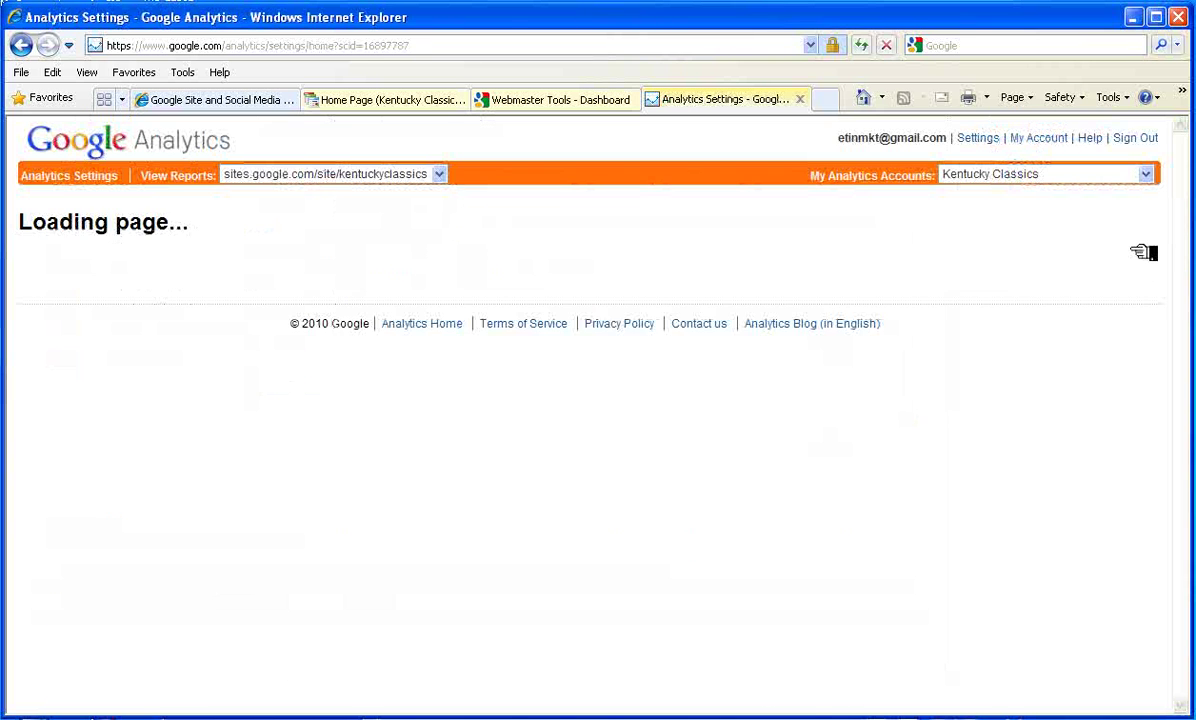